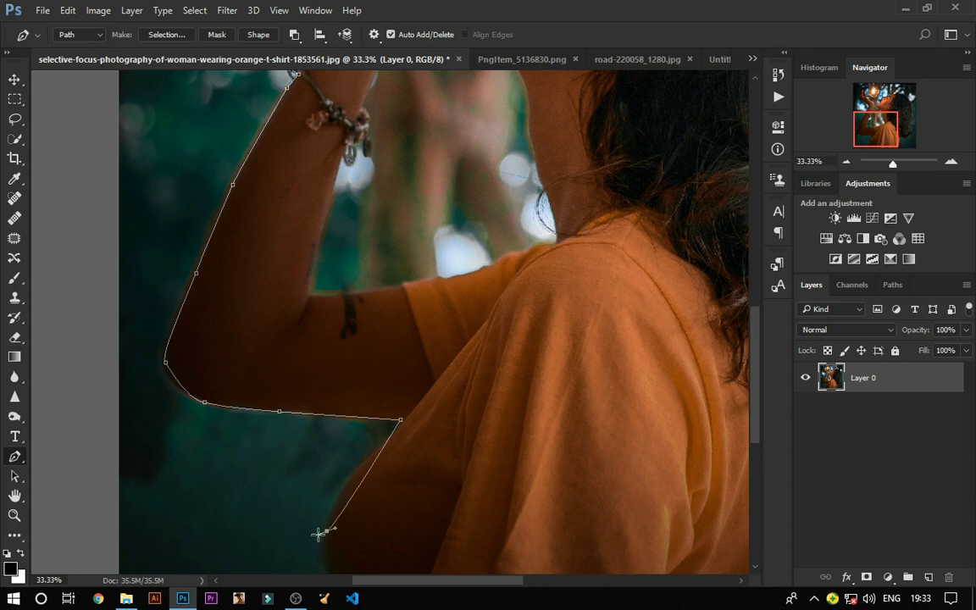
Step: Undo the last three anchor points added to the pen path near the shoulder
{"action": "scroll", "coordinate": [338, 569], "scroll_direction": "down", "scroll_amount": 3}
{"action": "left_click", "coordinate": [338, 459]}
{"action": "key", "text": "ctrl+alt+z"}
{"action": "key", "text": "ctrl+alt+z"}
{"action": "key", "text": "ctrl+alt+z"}
{"action": "scroll", "coordinate": [420, 432], "scroll_direction": "up", "scroll_amount": 4}
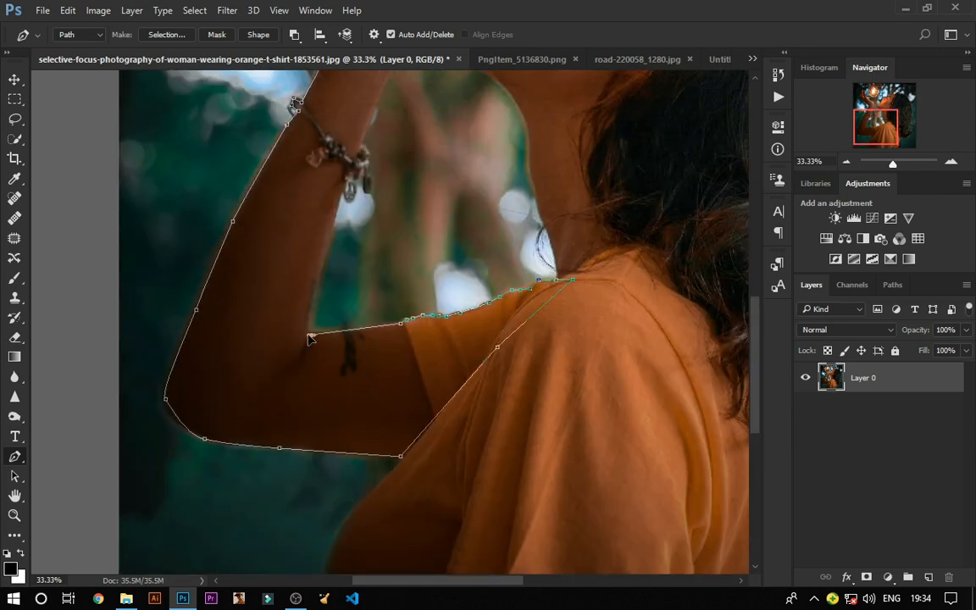
Step: Continue tracing the pen path up the arm, around the bracelet, hand and fingers
{"action": "scroll", "coordinate": [309, 337], "scroll_direction": "up", "scroll_amount": 3}
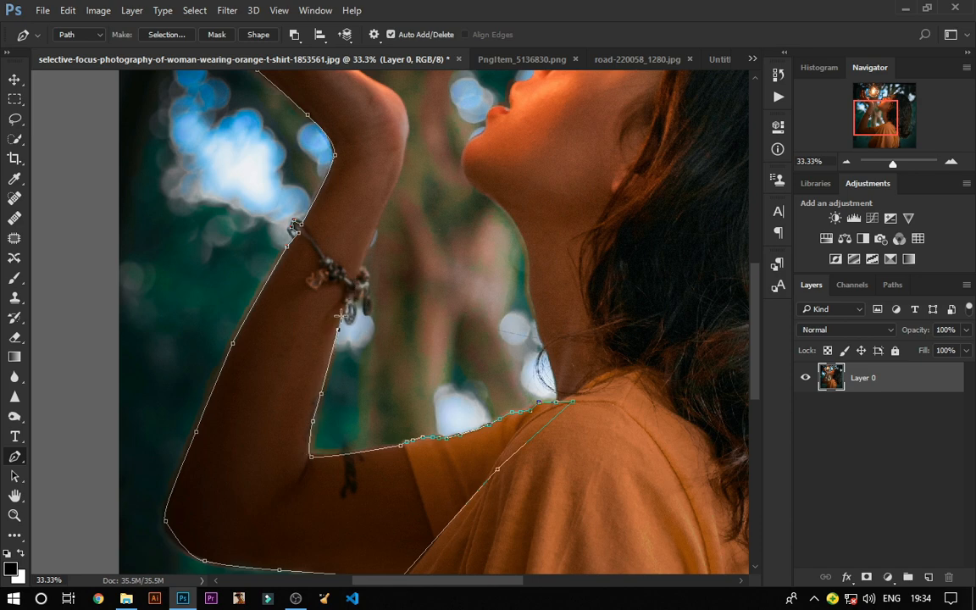
{"action": "scroll", "coordinate": [391, 199], "scroll_direction": "up", "scroll_amount": 2}
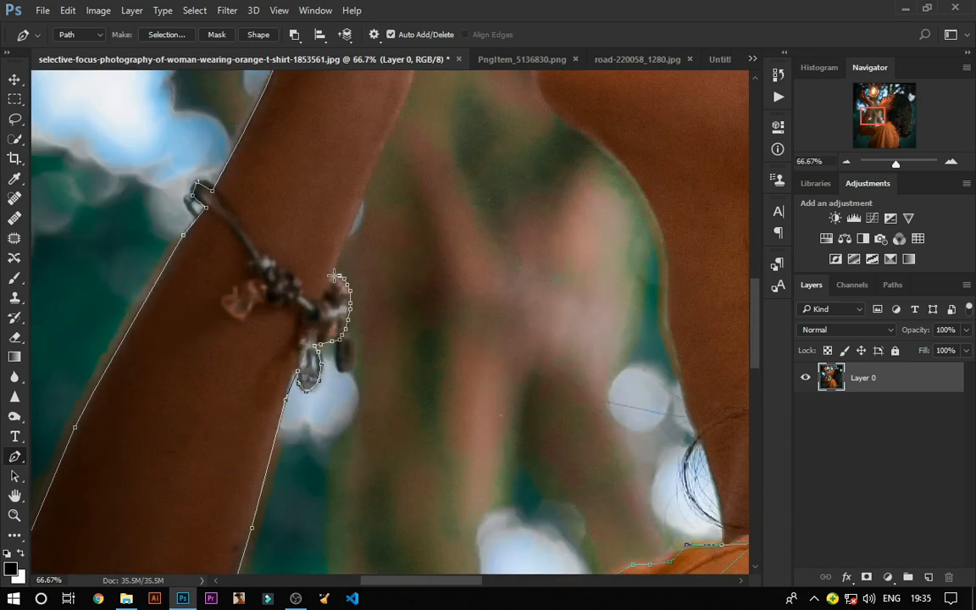
{"action": "scroll", "coordinate": [335, 276], "scroll_direction": "up", "scroll_amount": 7}
{"action": "left_click_drag", "start_coordinate": [282, 140], "coordinate": [290, 129]}
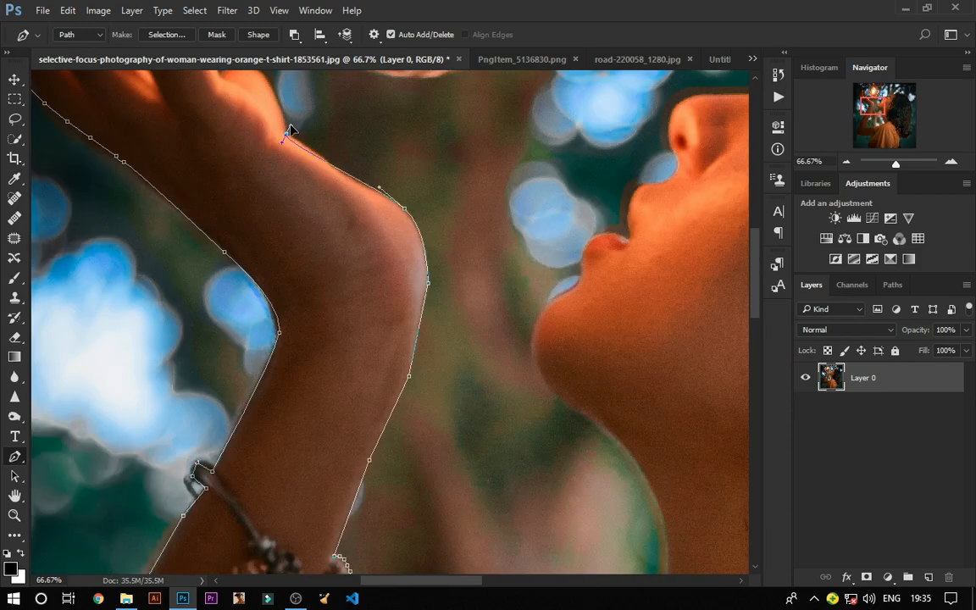
{"action": "scroll", "coordinate": [289, 131], "scroll_direction": "up", "scroll_amount": 2}
{"action": "left_click", "coordinate": [243, 126]}
{"action": "left_click", "coordinate": [220, 136]}
{"action": "scroll", "coordinate": [221, 139], "scroll_direction": "up", "scroll_amount": 3}
{"action": "left_click", "coordinate": [194, 233]}
{"action": "left_click", "coordinate": [185, 175]}
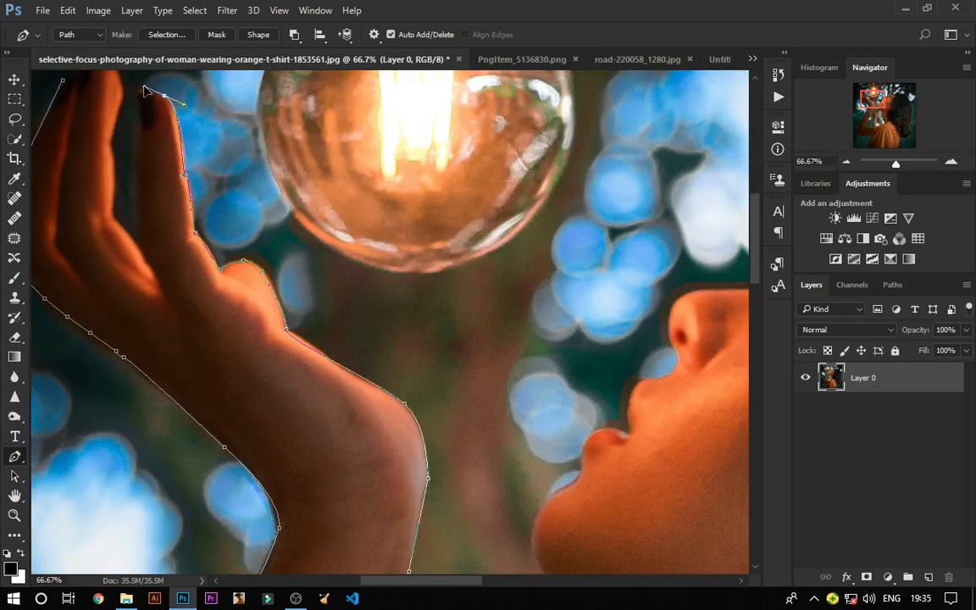
{"action": "left_click", "coordinate": [103, 142]}
{"action": "scroll", "coordinate": [118, 156], "scroll_direction": "up", "scroll_amount": 2}
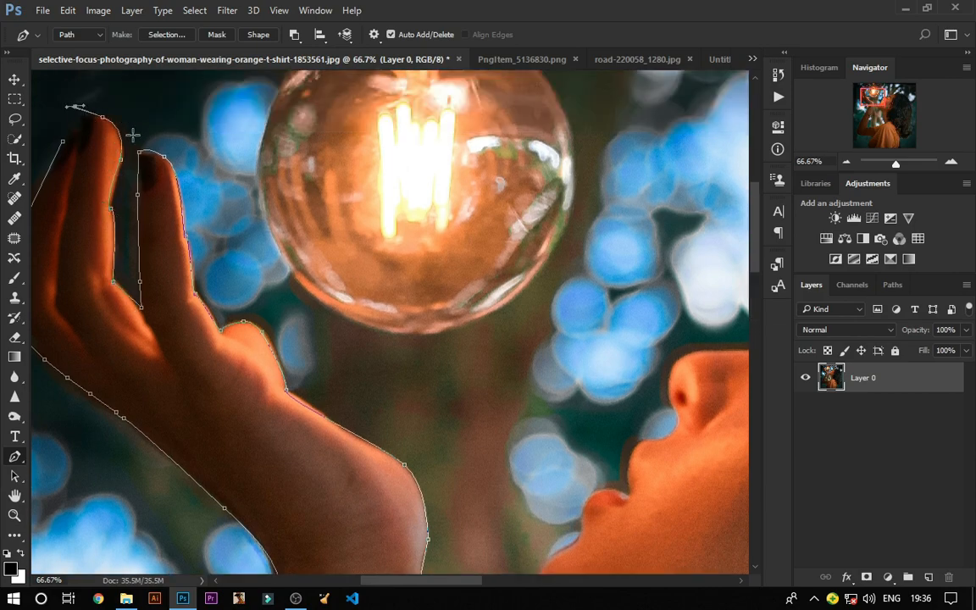
Step: Convert the traced path into a selection with a feather radius of 0 pixels
{"action": "key", "text": "ctrl+minus"}
{"action": "key", "text": "ctrl+minus"}
{"action": "key", "text": "ctrl+minus"}
{"action": "key", "text": "ctrl+minus"}
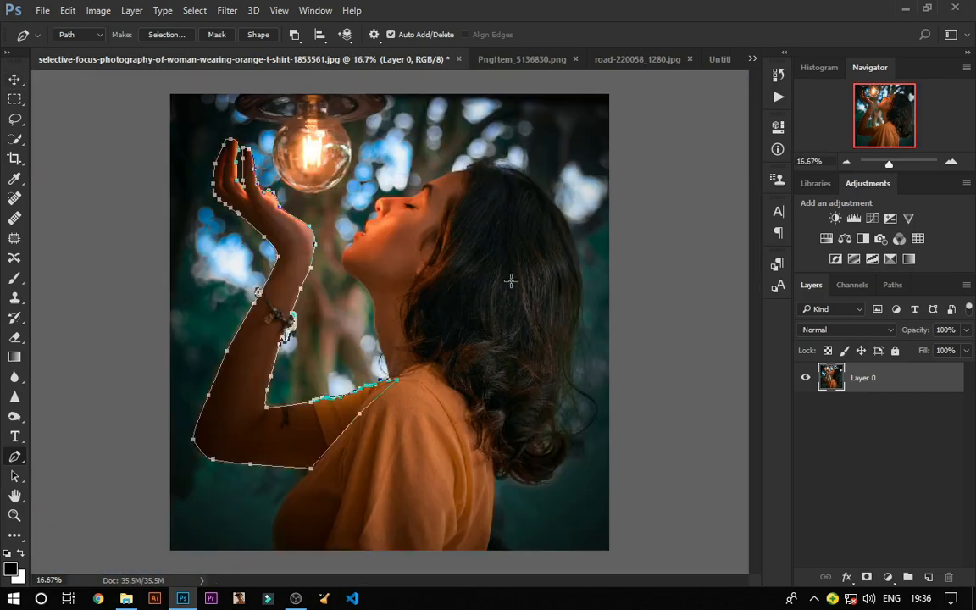
{"action": "right_click", "coordinate": [266, 415]}
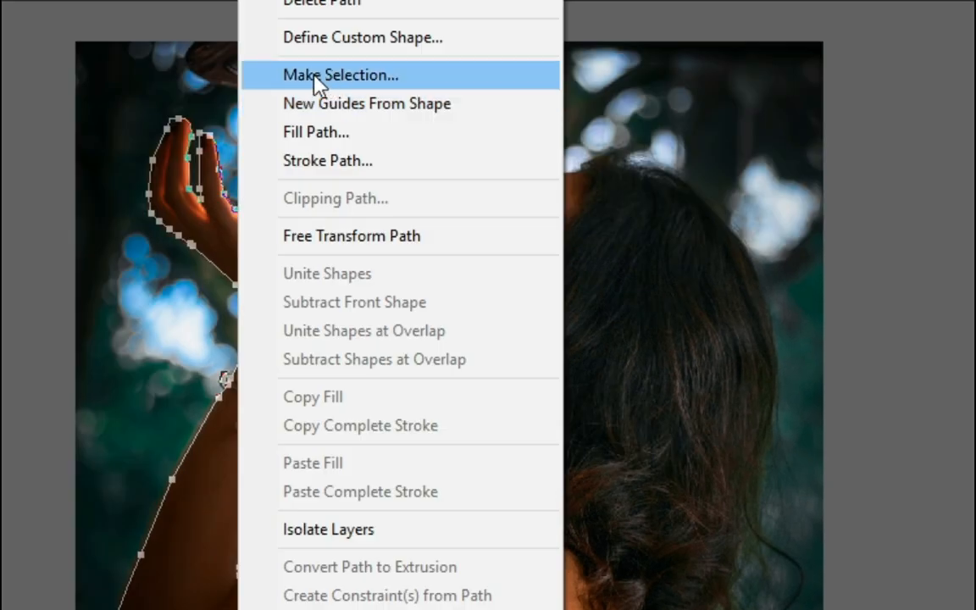
{"action": "left_click", "coordinate": [315, 78]}
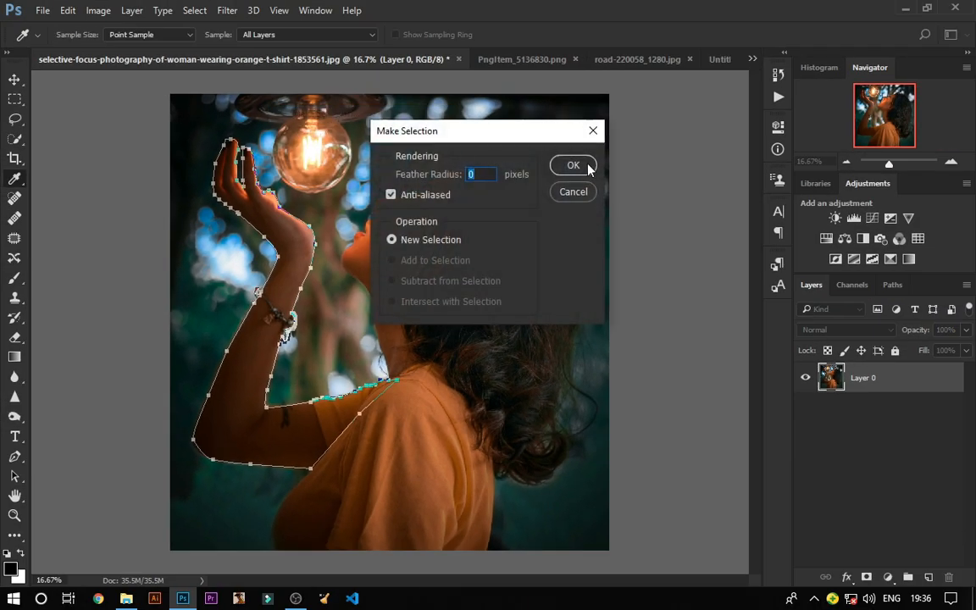
{"action": "left_click", "coordinate": [572, 166]}
Step: Use Quick Selection with a 152 px brush to add the shoulder, head and hair to the selection
{"action": "key", "text": "ctrl+plus"}
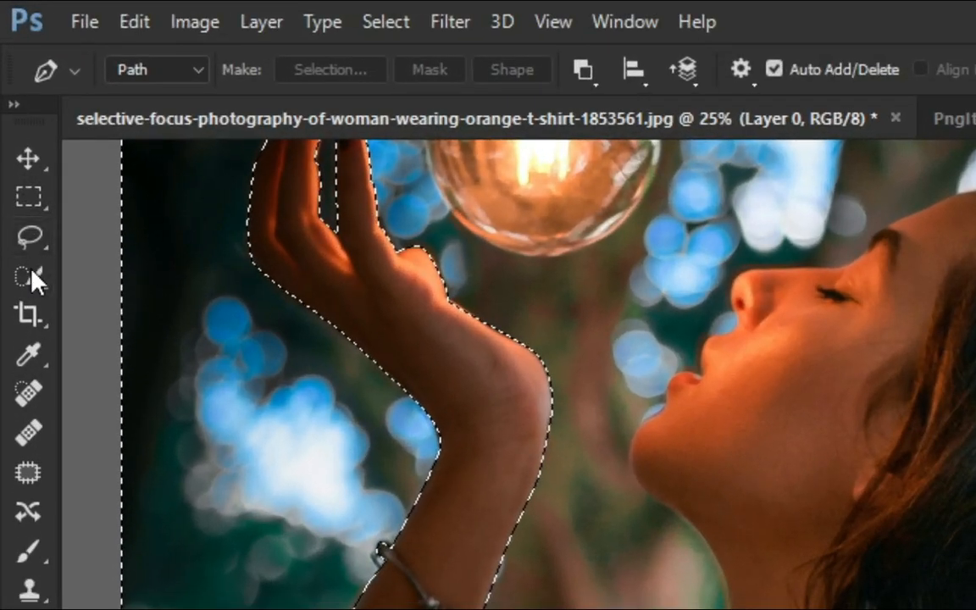
{"action": "left_click", "coordinate": [14, 139]}
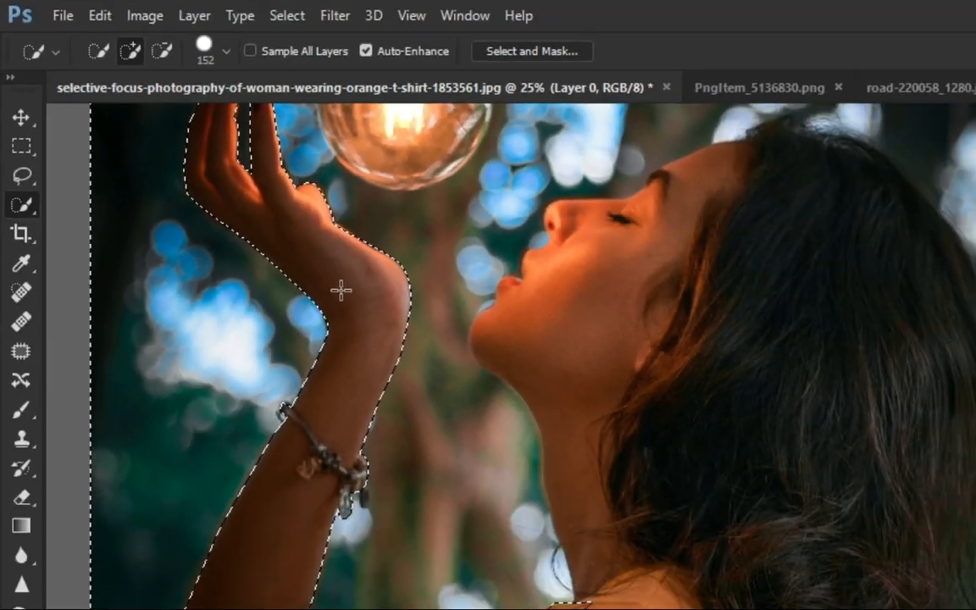
{"action": "right_click", "coordinate": [341, 290]}
{"action": "left_click", "coordinate": [398, 329]}
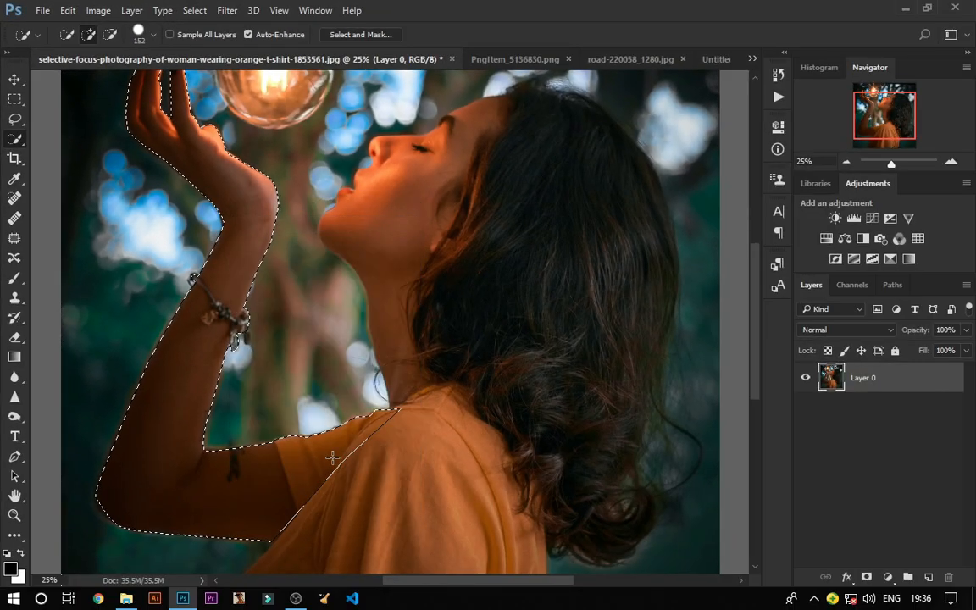
{"action": "scroll", "coordinate": [332, 458], "scroll_direction": "up", "scroll_amount": 2}
{"action": "key", "text": "ctrl+minus"}
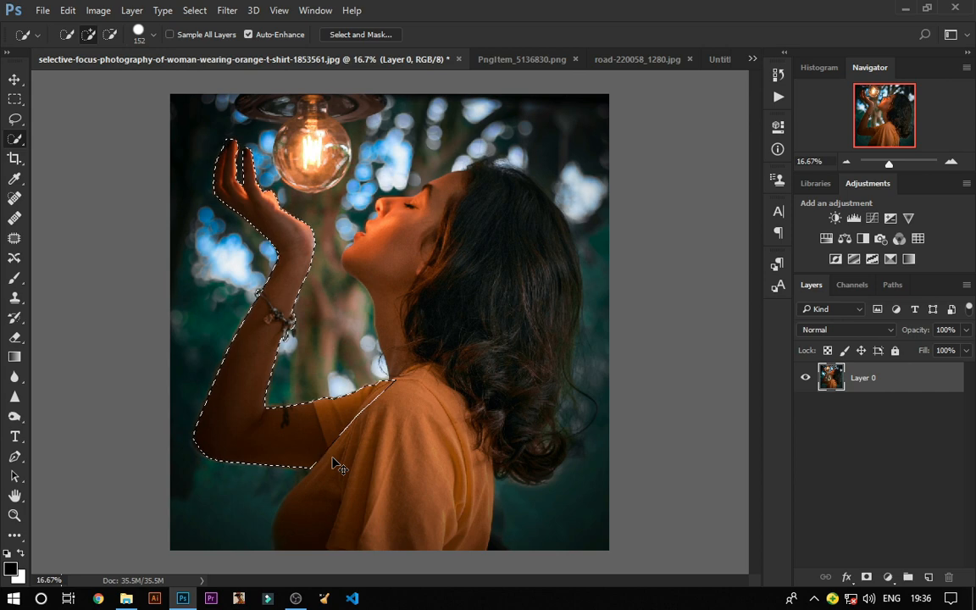
{"action": "key", "text": "ctrl+plus"}
{"action": "left_click_drag", "start_coordinate": [363, 453], "coordinate": [384, 458]}
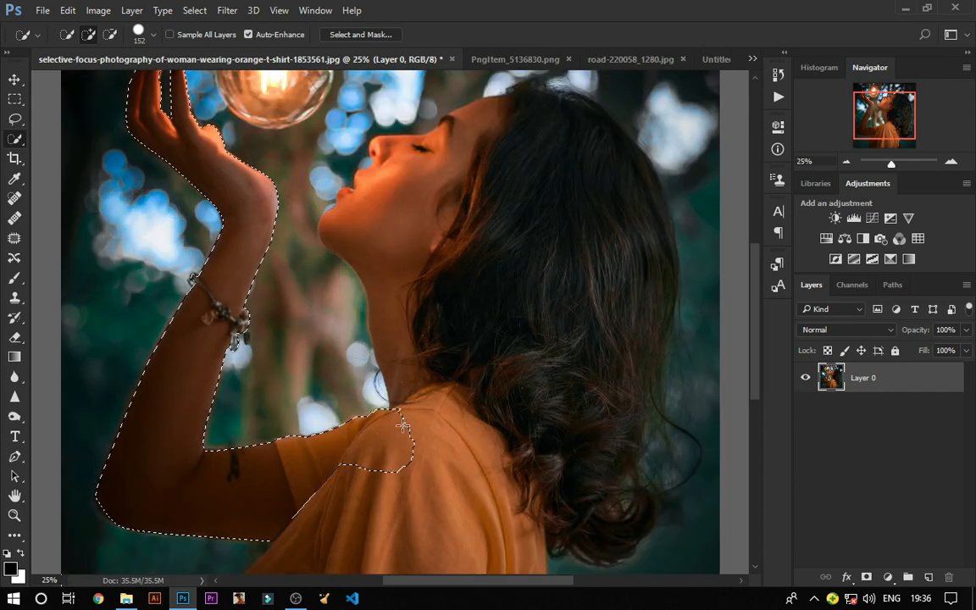
{"action": "mouse_move", "coordinate": [412, 321]}
{"action": "left_mouse_down"}
{"action": "mouse_move", "coordinate": [390, 239]}
{"action": "mouse_move", "coordinate": [399, 266]}
{"action": "mouse_move", "coordinate": [470, 159]}
{"action": "mouse_move", "coordinate": [539, 147]}
{"action": "mouse_move", "coordinate": [592, 377]}
{"action": "mouse_move", "coordinate": [464, 548]}
{"action": "mouse_move", "coordinate": [333, 399]}
{"action": "mouse_move", "coordinate": [276, 358]}
{"action": "mouse_move", "coordinate": [330, 404]}
{"action": "mouse_move", "coordinate": [365, 414]}
{"action": "mouse_move", "coordinate": [552, 520]}
{"action": "mouse_move", "coordinate": [554, 493]}
{"action": "mouse_move", "coordinate": [678, 337]}
{"action": "mouse_move", "coordinate": [549, 272]}
{"action": "left_mouse_up"}
{"action": "scroll", "coordinate": [644, 224], "scroll_direction": "up", "scroll_amount": 5}
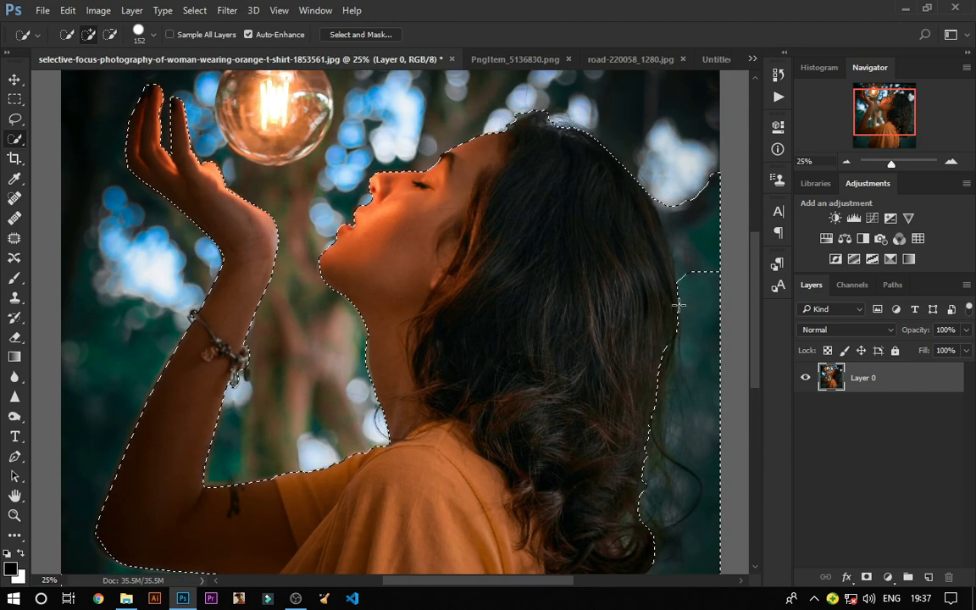
{"action": "mouse_move", "coordinate": [500, 106]}
{"action": "left_mouse_down"}
{"action": "mouse_move", "coordinate": [648, 136]}
{"action": "mouse_move", "coordinate": [701, 284]}
{"action": "left_mouse_up"}
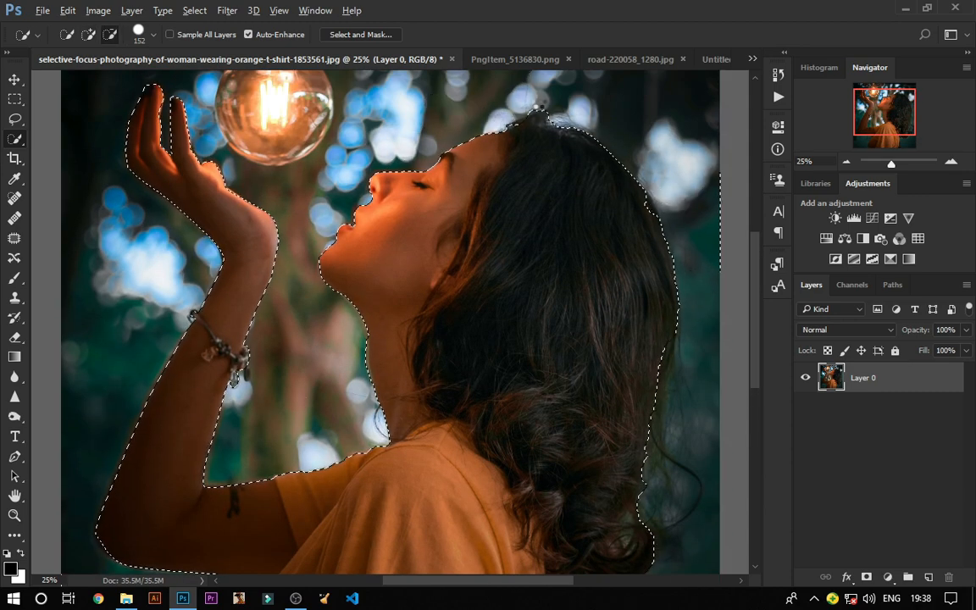
Step: Subtract the background area beside the neck from the selection
{"action": "scroll", "coordinate": [521, 222], "scroll_direction": "down", "scroll_amount": 2}
{"action": "scroll", "coordinate": [395, 292], "scroll_direction": "up", "scroll_amount": 3}
{"action": "left_click_drag", "start_coordinate": [324, 288], "coordinate": [318, 303]}
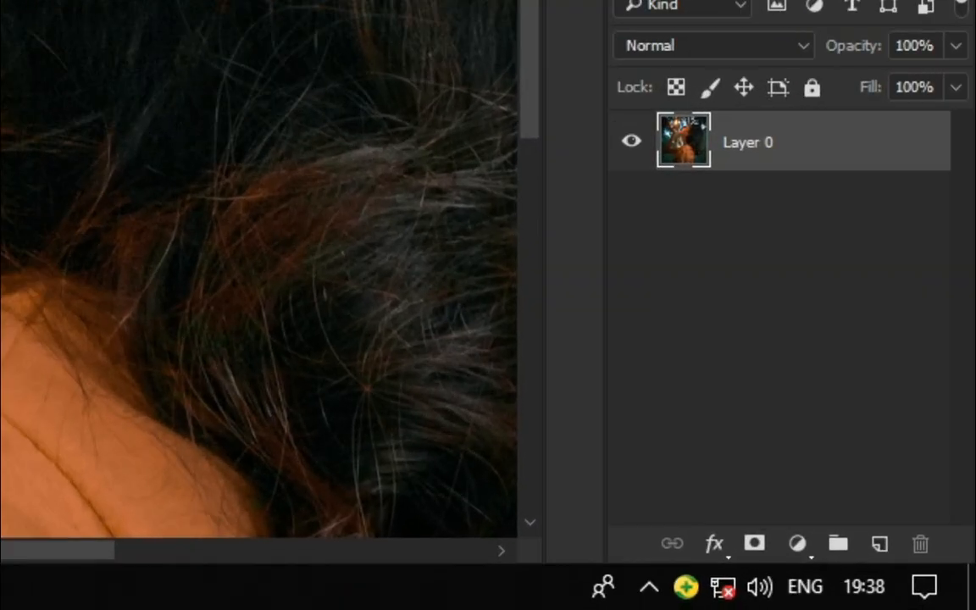
Step: Add a layer mask to Layer 0 from the current selection
{"action": "scroll", "coordinate": [678, 508], "scroll_direction": "down", "scroll_amount": 1}
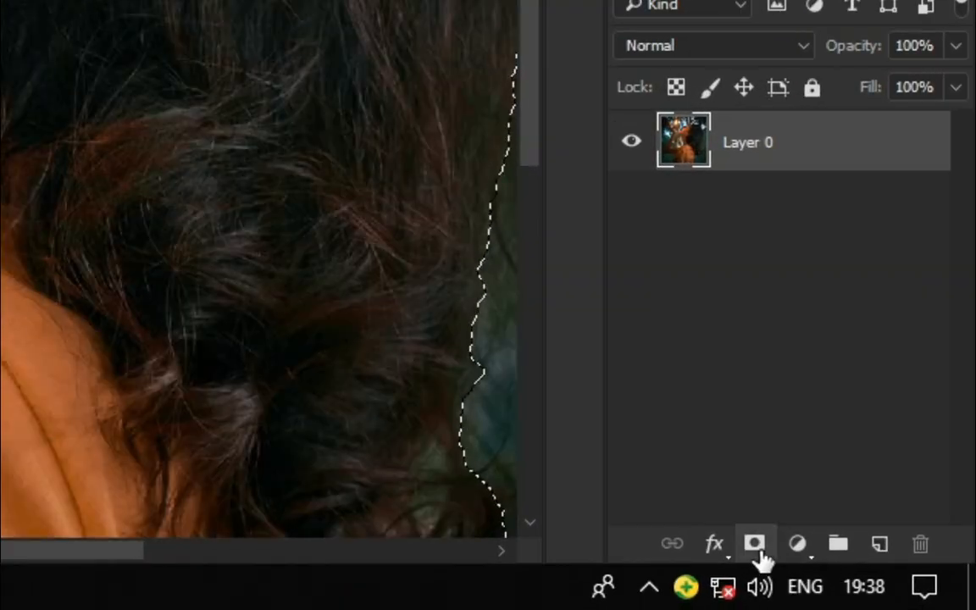
{"action": "left_click", "coordinate": [865, 577]}
{"action": "key", "text": "ctrl+minus"}
{"action": "key", "text": "ctrl+minus"}
{"action": "key", "text": "ctrl+plus"}
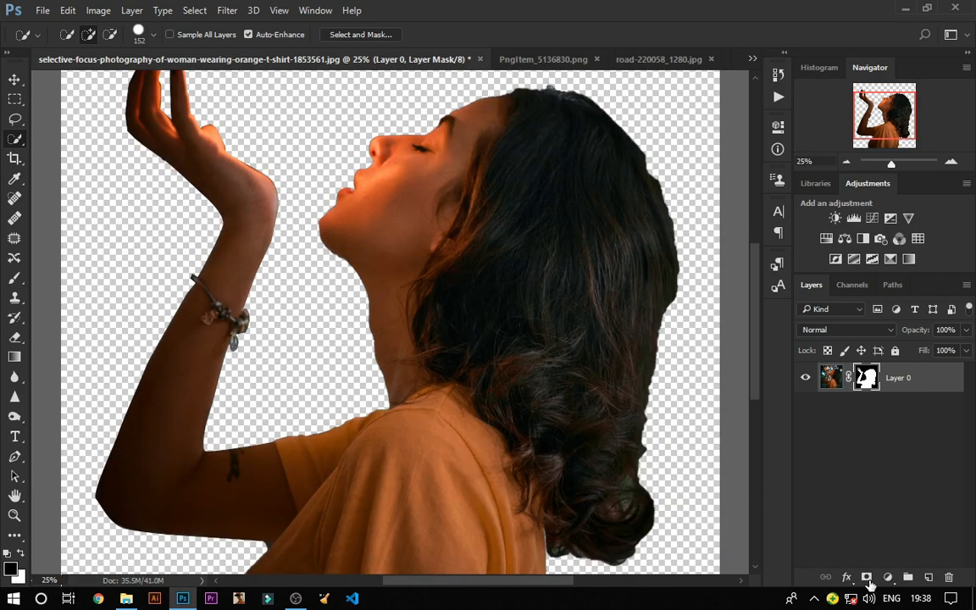
{"action": "key", "text": "ctrl+minus"}
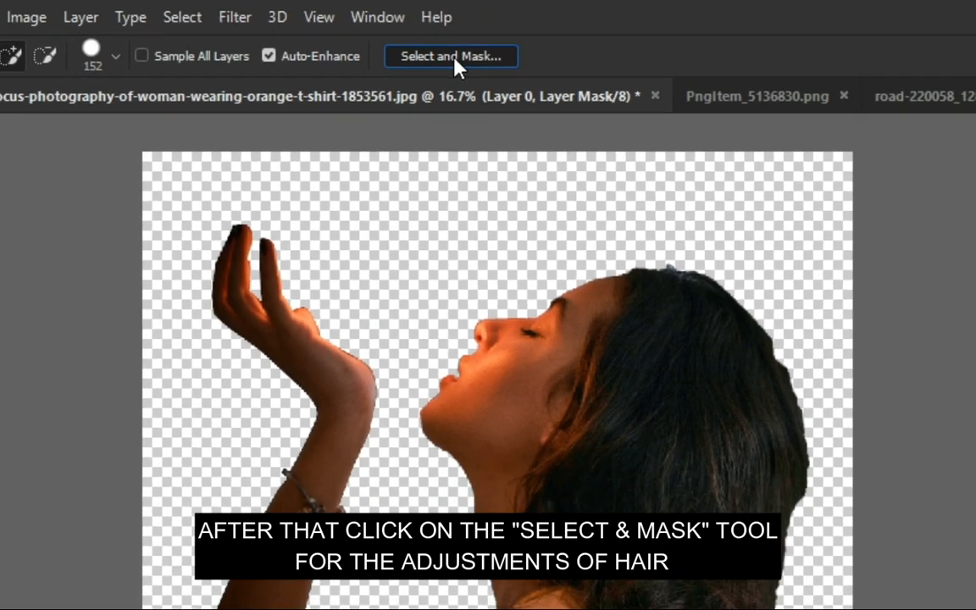
Step: Open Select and Mask and set Smooth to 34 and Feather to 3.8 px
{"action": "left_click", "coordinate": [381, 40]}
{"action": "left_click_drag", "start_coordinate": [850, 359], "coordinate": [921, 371]}
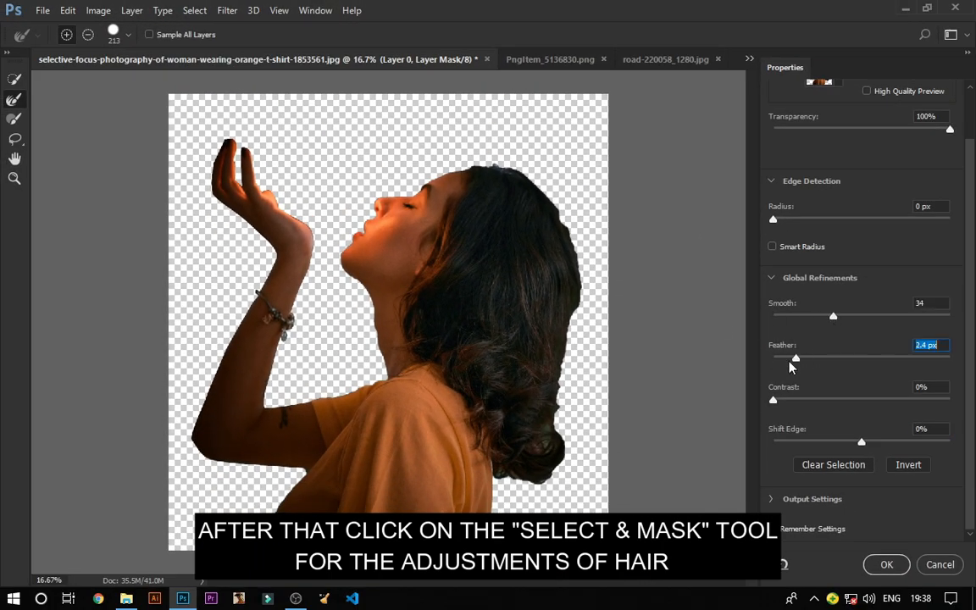
{"action": "left_click_drag", "start_coordinate": [789, 362], "coordinate": [809, 359]}
{"action": "key", "text": "ctrl+plus"}
{"action": "key", "text": "ctrl+plus"}
{"action": "key", "text": "ctrl+plus"}
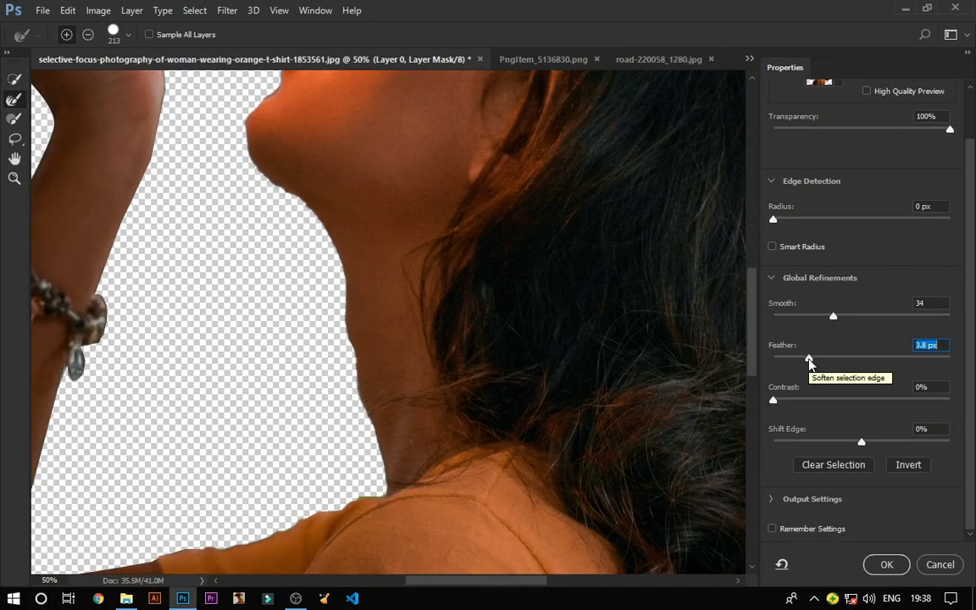
Step: Refine the hair edges with the Refine Edge brush and apply the mask changes
{"action": "key", "text": "ctrl+minus"}
{"action": "key", "text": "ctrl+minus"}
{"action": "key", "text": "ctrl+minus"}
{"action": "key", "text": "ctrl+plus"}
{"action": "key", "text": "ctrl+plus"}
{"action": "key", "text": "ctrl+minus"}
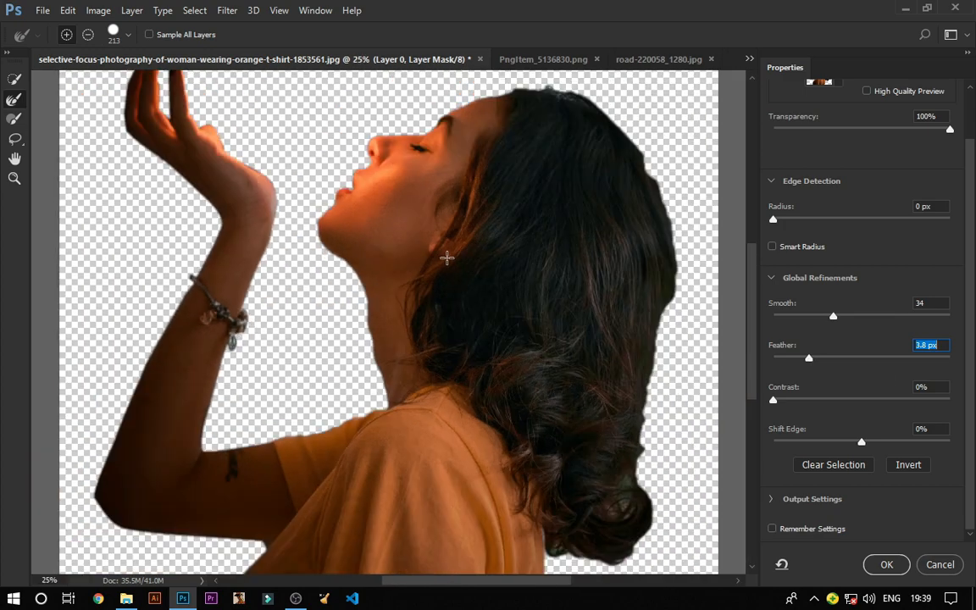
{"action": "key", "text": "ctrl+plus"}
{"action": "key", "text": "ctrl+minus"}
{"action": "key", "text": "ctrl+minus"}
{"action": "right_click", "coordinate": [525, 470], "text": "alt"}
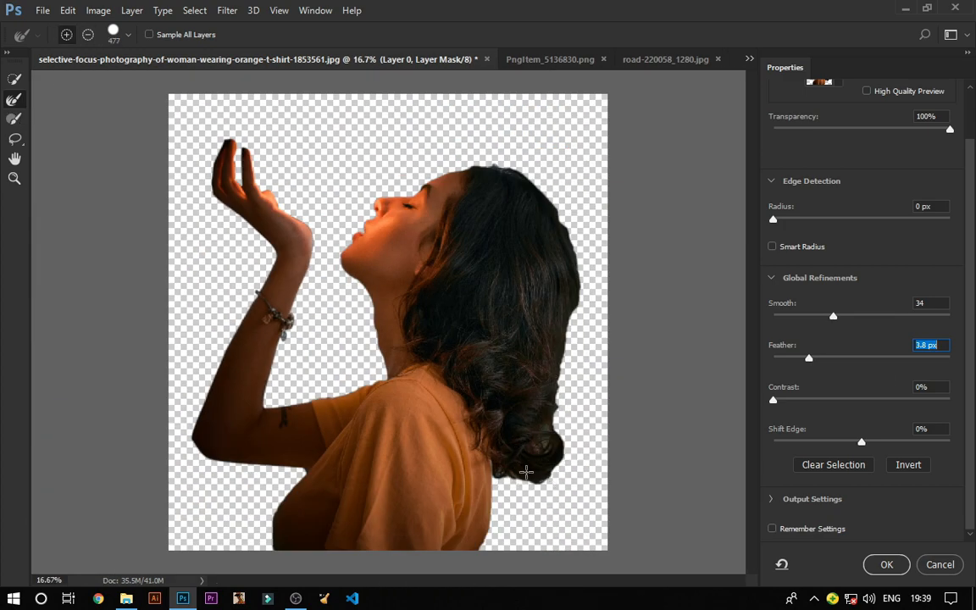
{"action": "key", "text": "alt"}
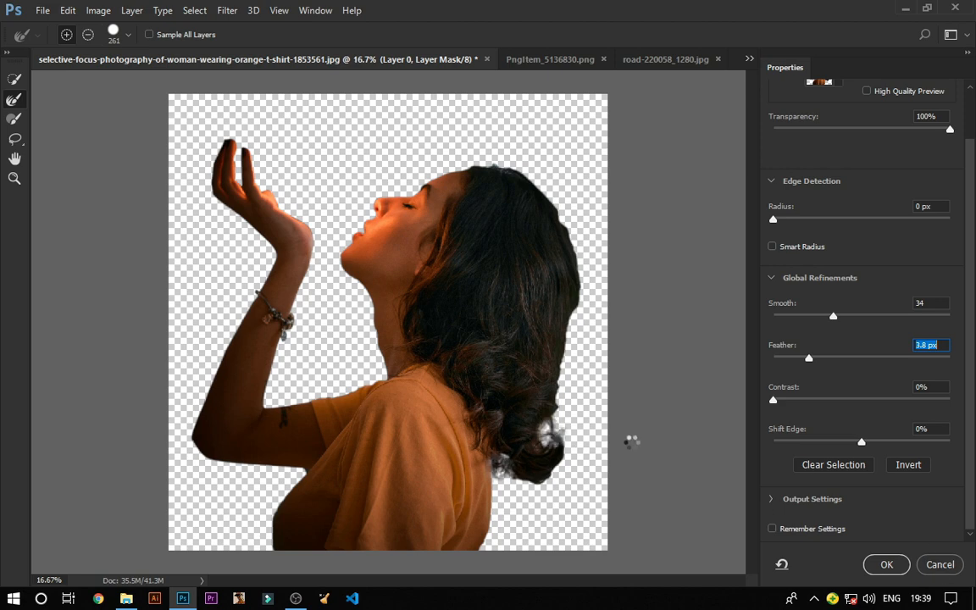
{"action": "key", "text": "ctrl+plus"}
{"action": "key", "text": "ctrl+minus"}
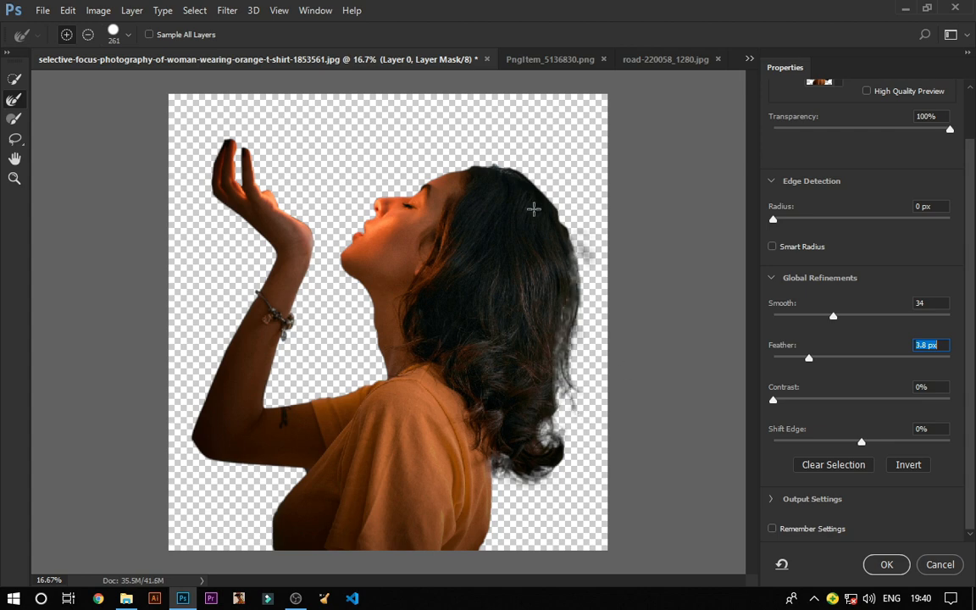
{"action": "key", "text": "ctrl+plus"}
{"action": "key", "text": "ctrl+minus"}
{"action": "left_click", "coordinate": [900, 569]}
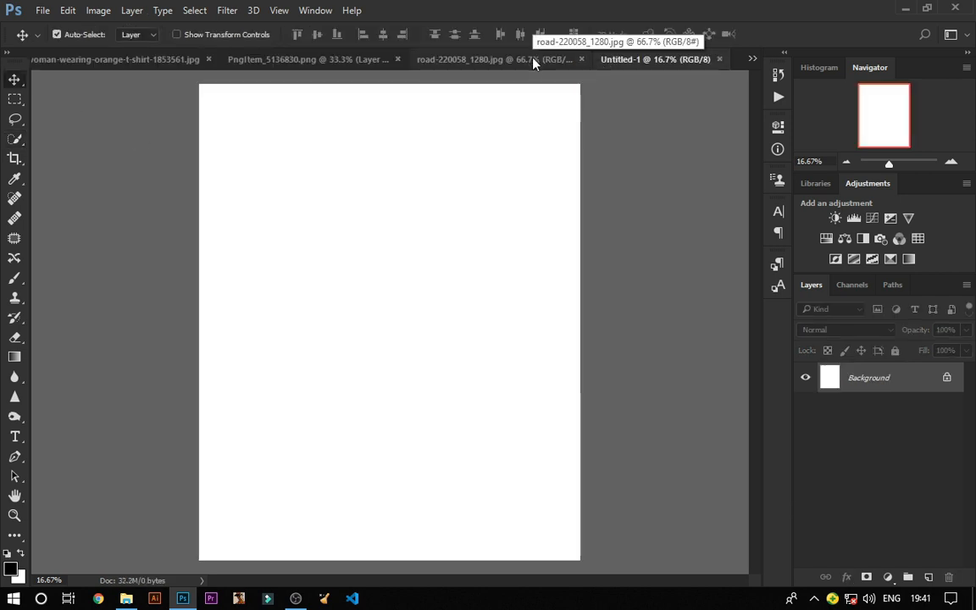
Step: Move the road image into the Untitled-1 document as a new layer
{"action": "left_click_drag", "start_coordinate": [517, 66], "coordinate": [330, 117]}
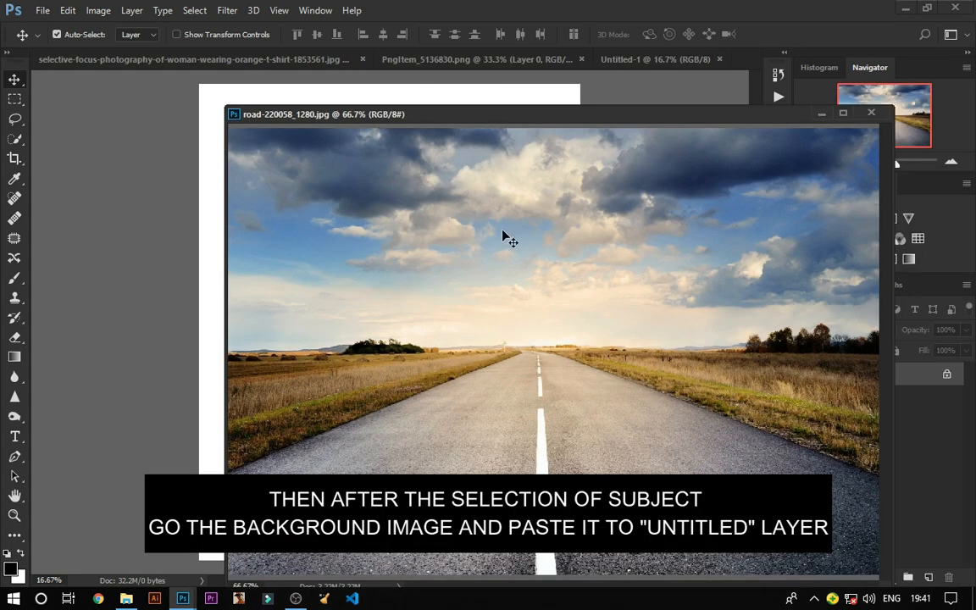
{"action": "left_click_drag", "start_coordinate": [552, 371], "coordinate": [387, 309]}
{"action": "left_click", "coordinate": [821, 114]}
Step: Free-transform the road layer to about 427% so it fills the canvas, and commit
{"action": "key", "text": "ctrl+t"}
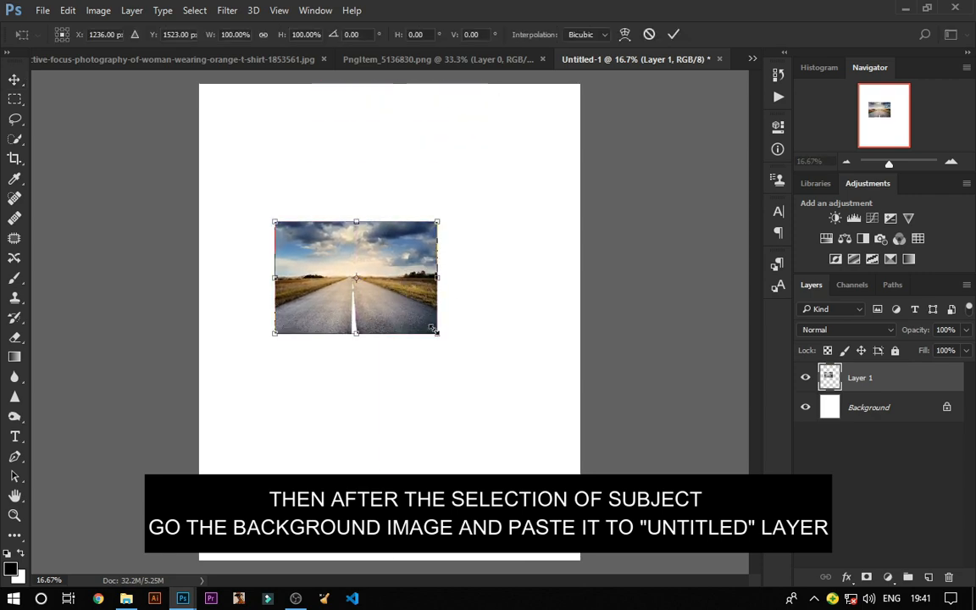
{"action": "left_click_drag", "start_coordinate": [443, 334], "coordinate": [749, 547]}
{"action": "left_click_drag", "start_coordinate": [545, 485], "coordinate": [404, 350]}
{"action": "left_click_drag", "start_coordinate": [609, 410], "coordinate": [801, 587]}
{"action": "left_click_drag", "start_coordinate": [406, 499], "coordinate": [331, 498]}
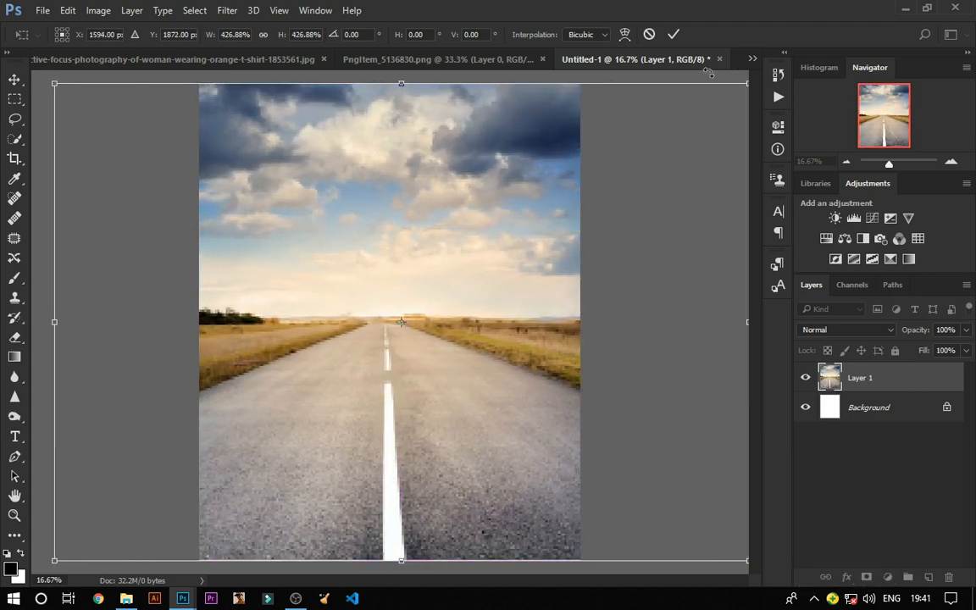
{"action": "left_click", "coordinate": [674, 36]}
{"action": "key", "text": "ctrl+minus"}
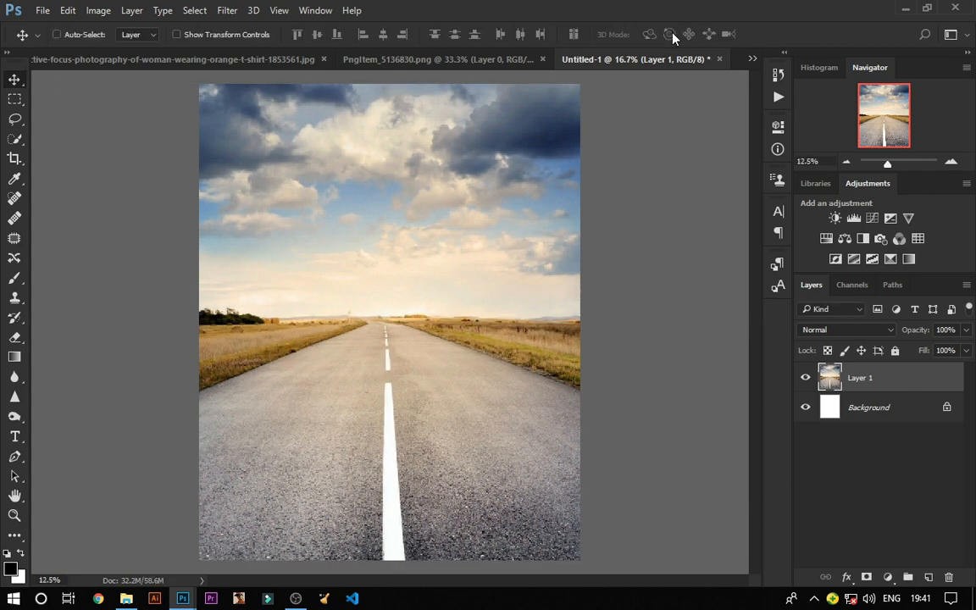
Step: Bring the masked woman layer from her photo into the Untitled-1 document
{"action": "key", "text": "ctrl+plus"}
{"action": "key", "text": "ctrl+plus"}
{"action": "key", "text": "ctrl+minus"}
{"action": "left_click", "coordinate": [273, 60]}
{"action": "mouse_move", "coordinate": [473, 315]}
{"action": "left_mouse_down"}
{"action": "mouse_move", "coordinate": [488, 239]}
{"action": "mouse_move", "coordinate": [659, 94]}
{"action": "mouse_move", "coordinate": [662, 63]}
{"action": "mouse_move", "coordinate": [442, 344]}
{"action": "mouse_move", "coordinate": [467, 310]}
{"action": "mouse_move", "coordinate": [471, 330]}
{"action": "left_mouse_up"}
{"action": "key", "text": "ctrl+minus"}
Step: Scale the woman layer to about 80% and position her over the road, then commit
{"action": "key", "text": "ctrl+t"}
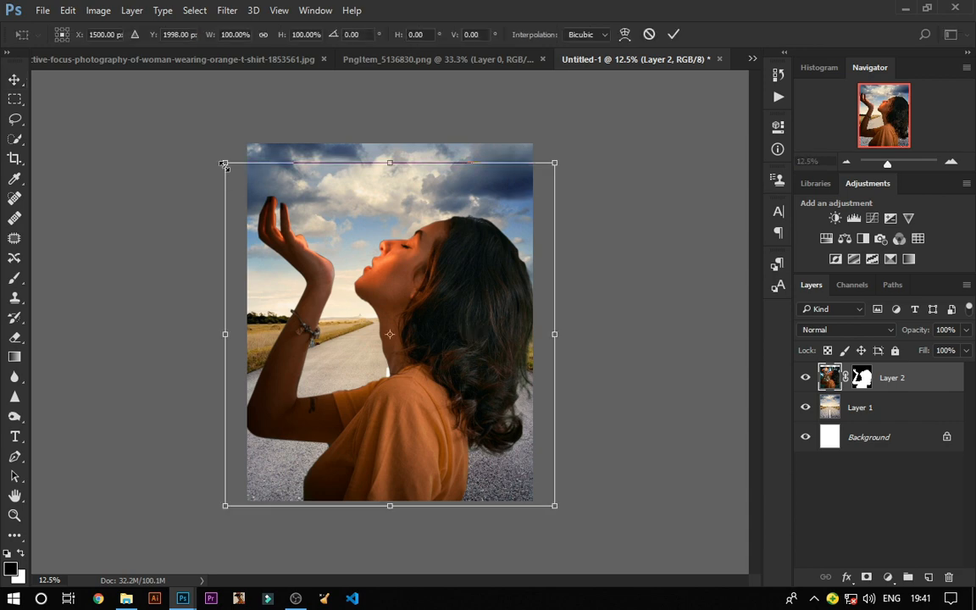
{"action": "left_click_drag", "start_coordinate": [224, 163], "coordinate": [305, 245]}
{"action": "left_click_drag", "start_coordinate": [458, 426], "coordinate": [419, 420]}
{"action": "left_click_drag", "start_coordinate": [265, 240], "coordinate": [258, 226]}
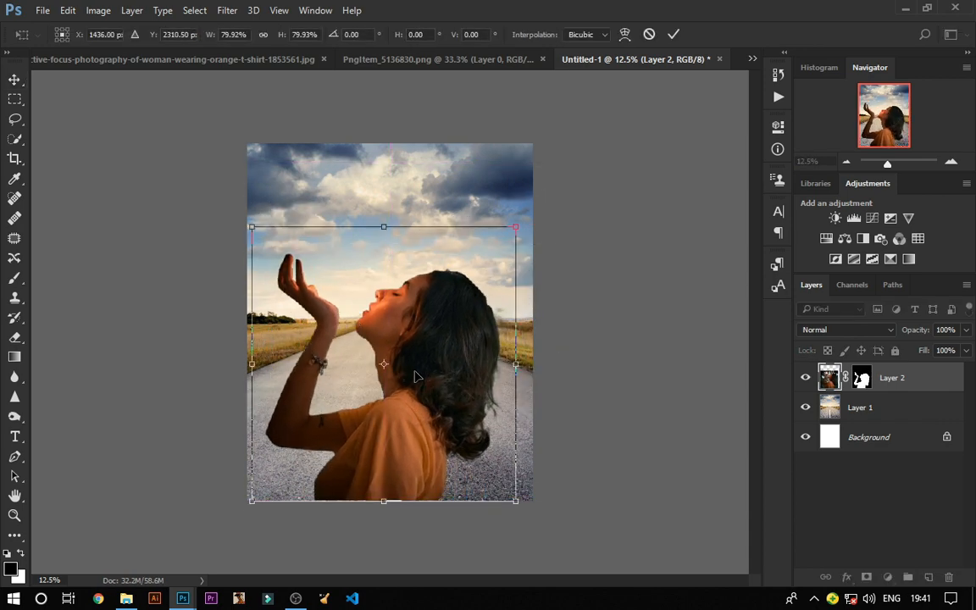
{"action": "key", "text": "ctrl+plus"}
{"action": "left_click", "coordinate": [674, 34]}
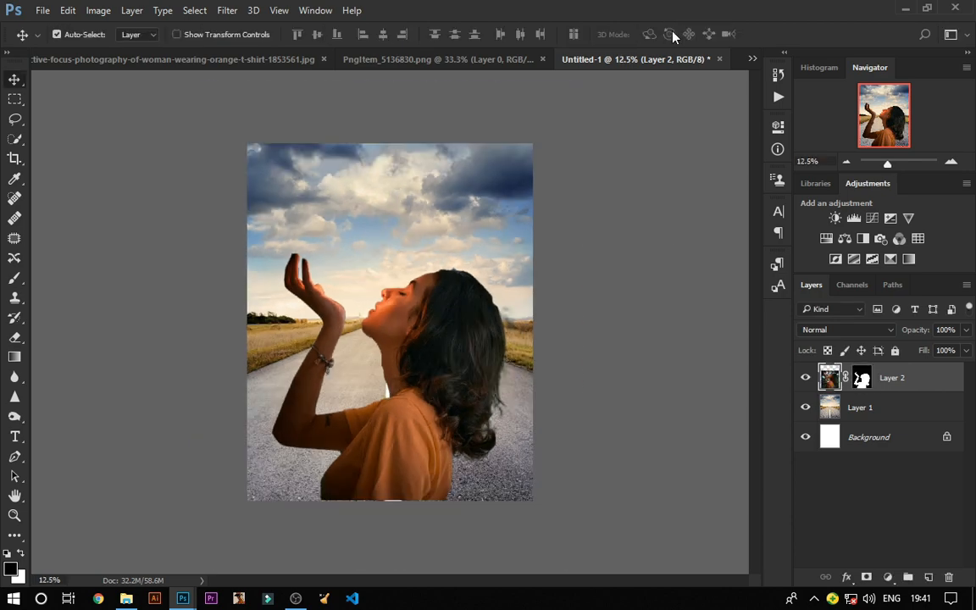
Step: Pick a soft round 304 px brush for the Eraser at 25% opacity
{"action": "key", "text": "ctrl+plus"}
{"action": "key", "text": "ctrl+plus"}
{"action": "key", "text": "ctrl+minus"}
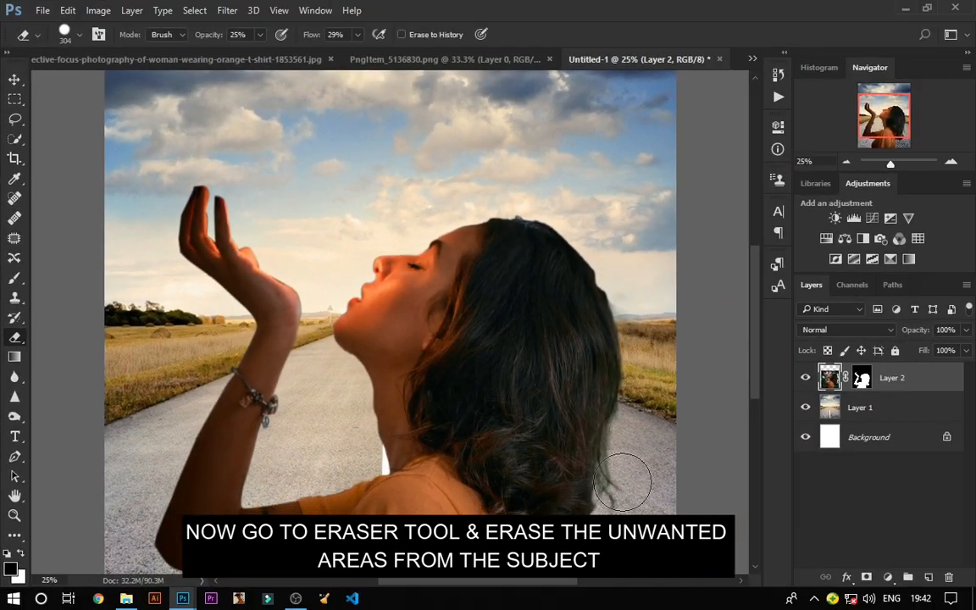
{"action": "right_click", "coordinate": [629, 481]}
{"action": "left_click", "coordinate": [753, 458]}
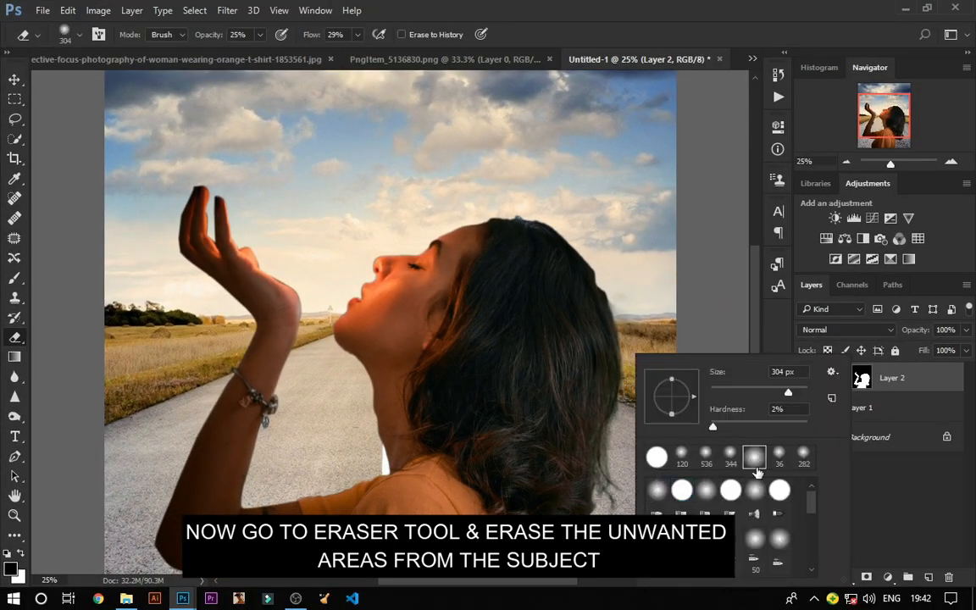
{"action": "key", "text": "Return"}
{"action": "key", "text": "ctrl+minus"}
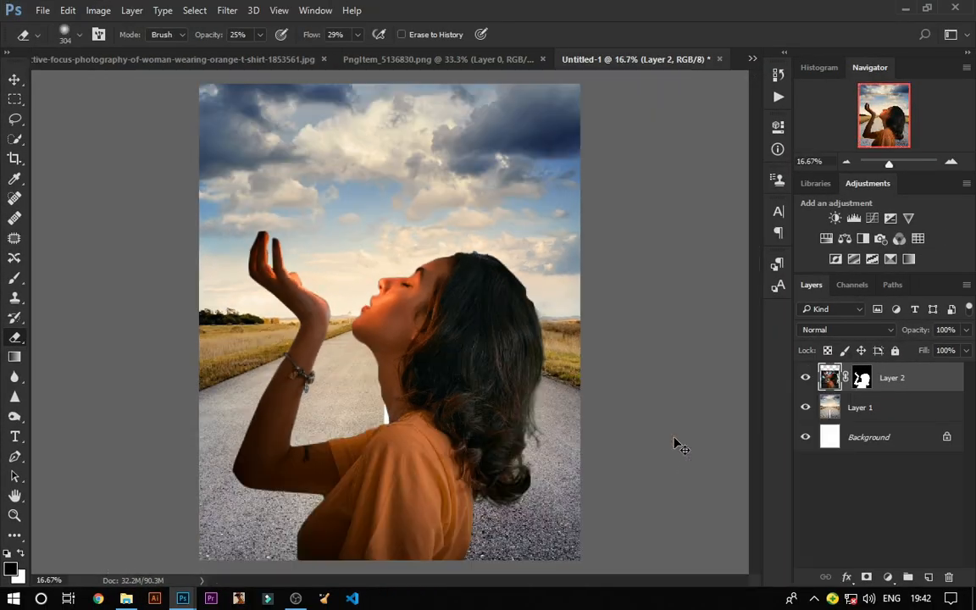
{"action": "key", "text": "ctrl+plus"}
{"action": "scroll", "coordinate": [682, 438], "scroll_direction": "down", "scroll_amount": 4}
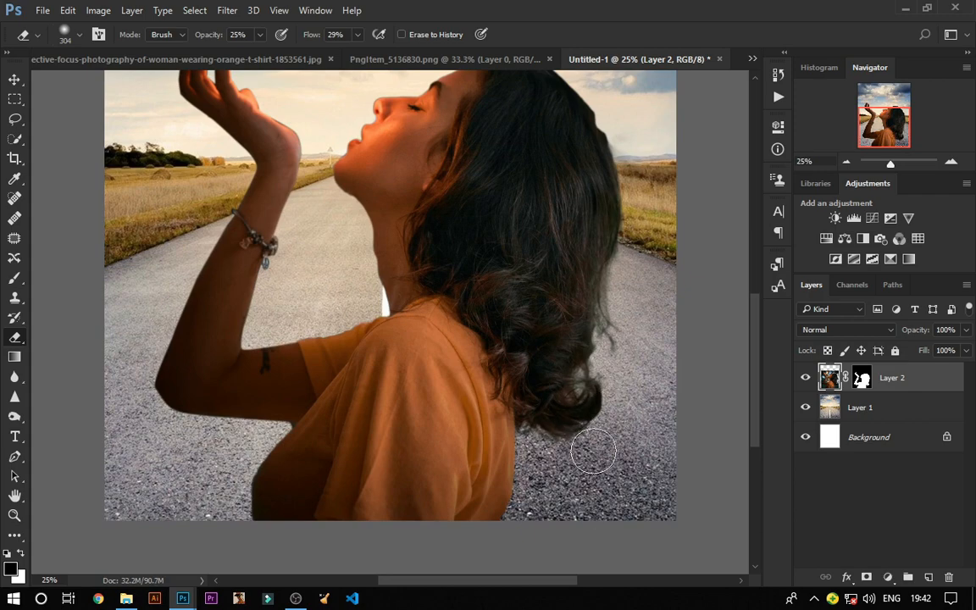
{"action": "key", "text": "ctrl+minus"}
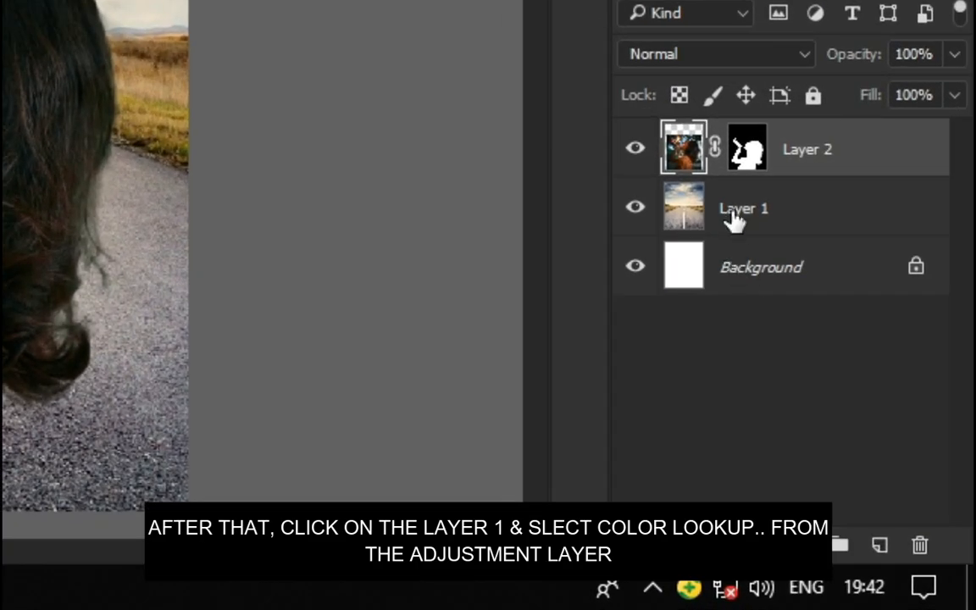
Step: Add a Color Lookup adjustment layer above Layer 1 using the NightFromDay.CUBE 3D LUT
{"action": "left_click", "coordinate": [733, 213]}
{"action": "left_click", "coordinate": [798, 546]}
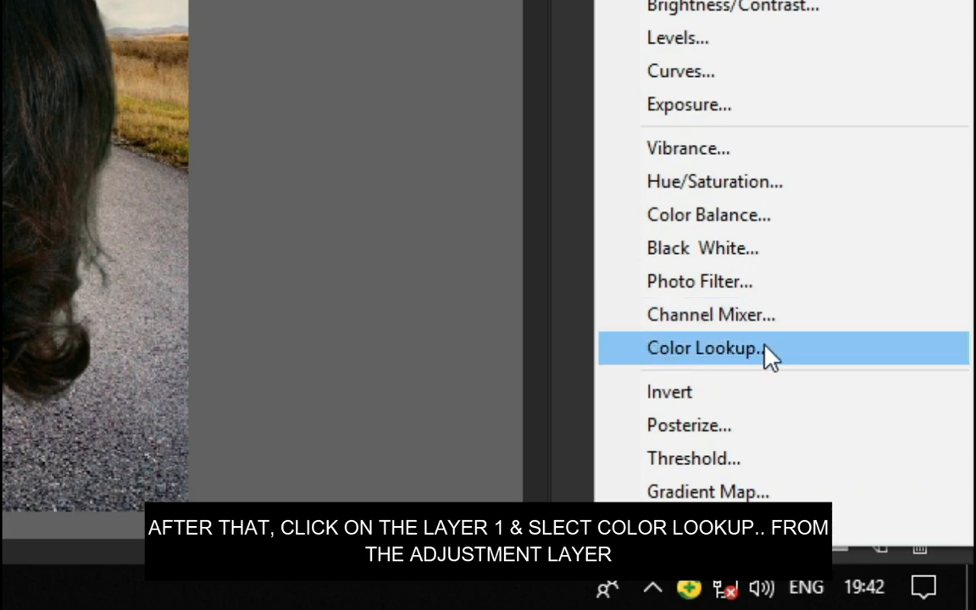
{"action": "left_click", "coordinate": [790, 355]}
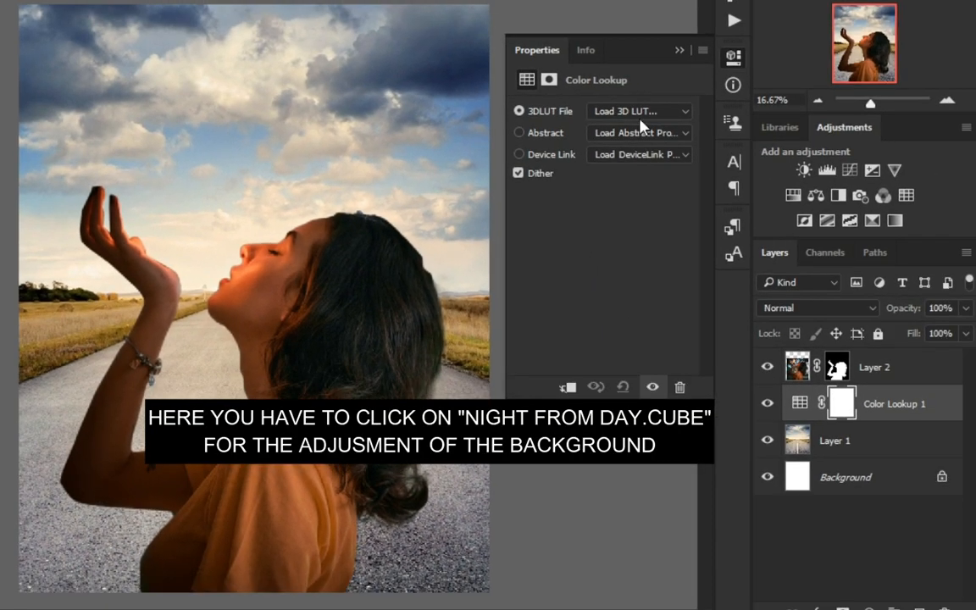
{"action": "left_click", "coordinate": [656, 95]}
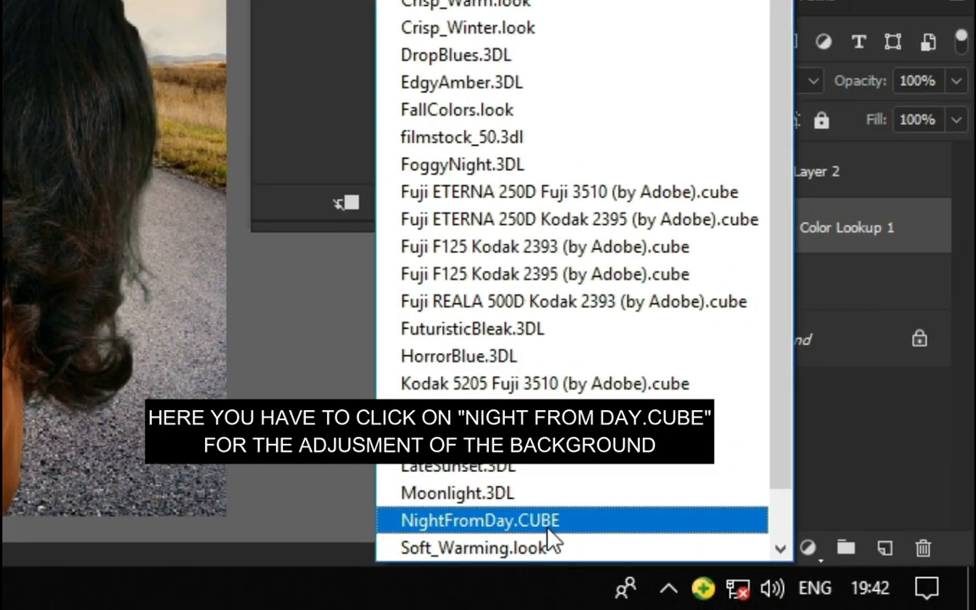
{"action": "left_click", "coordinate": [655, 594]}
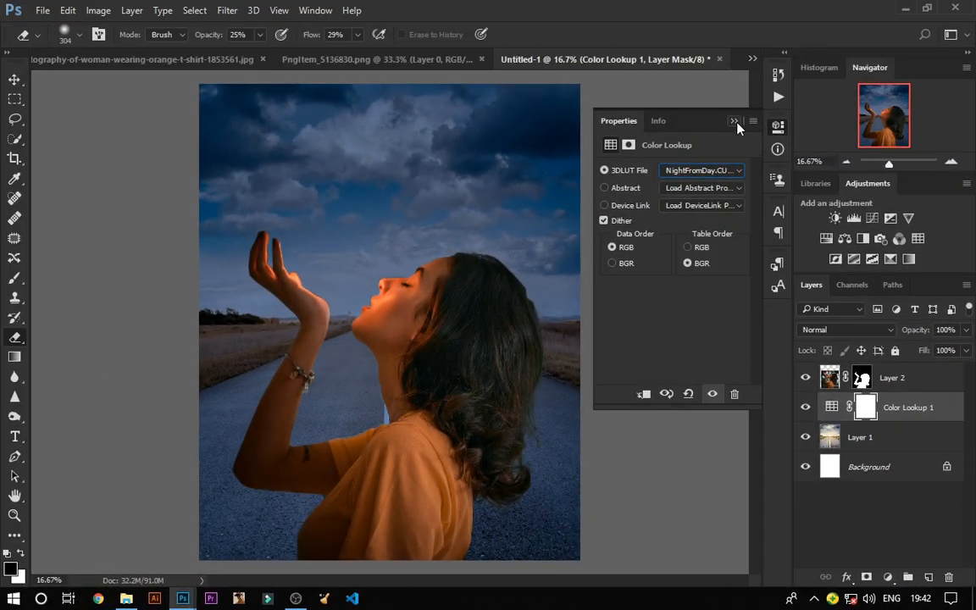
Step: Add a second Color Lookup adjustment above Layer 2, clip it to that layer, and load NightFromDay.CUBE
{"action": "left_click", "coordinate": [734, 122]}
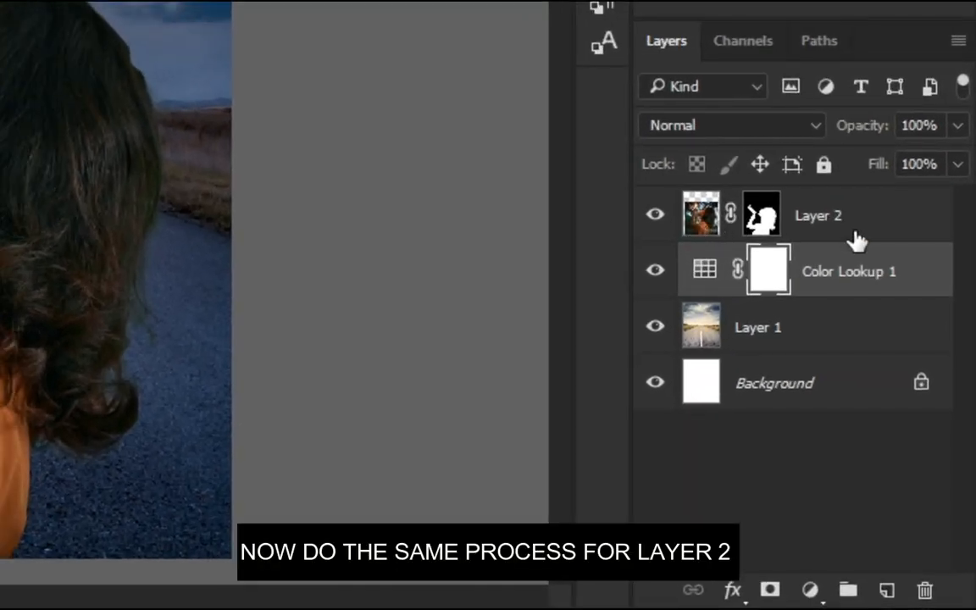
{"action": "left_click", "coordinate": [857, 240]}
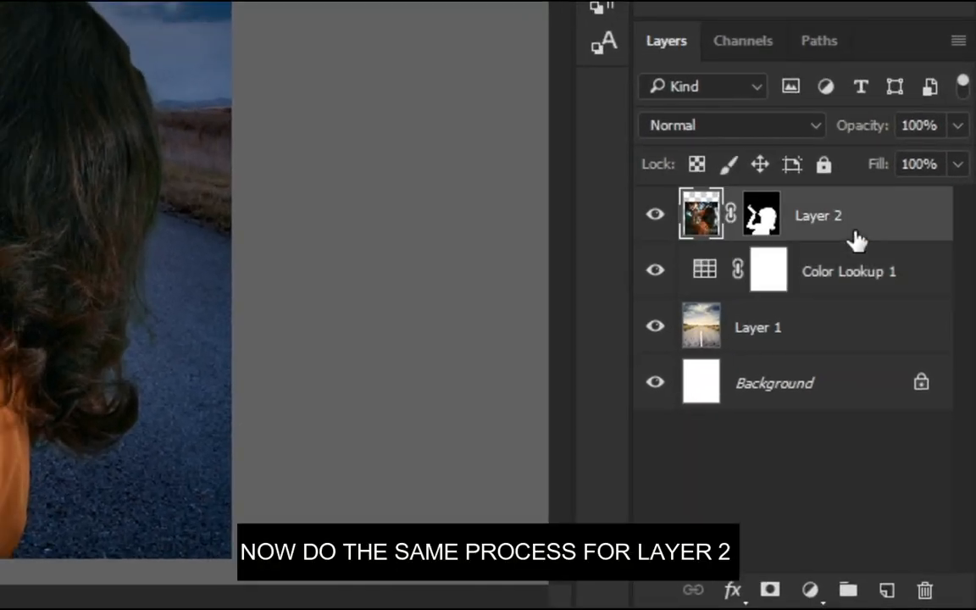
{"action": "left_click", "coordinate": [811, 590]}
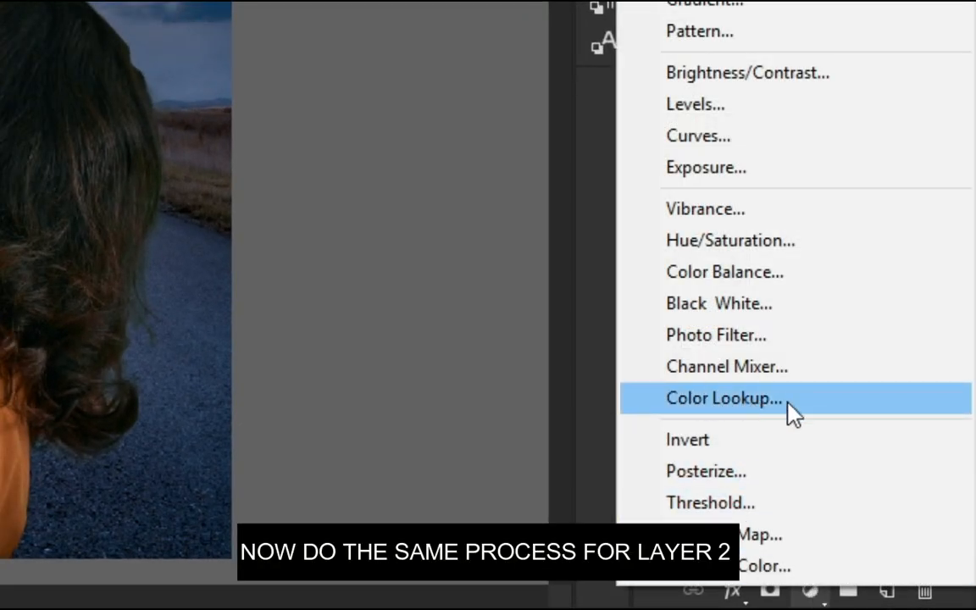
{"action": "left_click", "coordinate": [732, 410]}
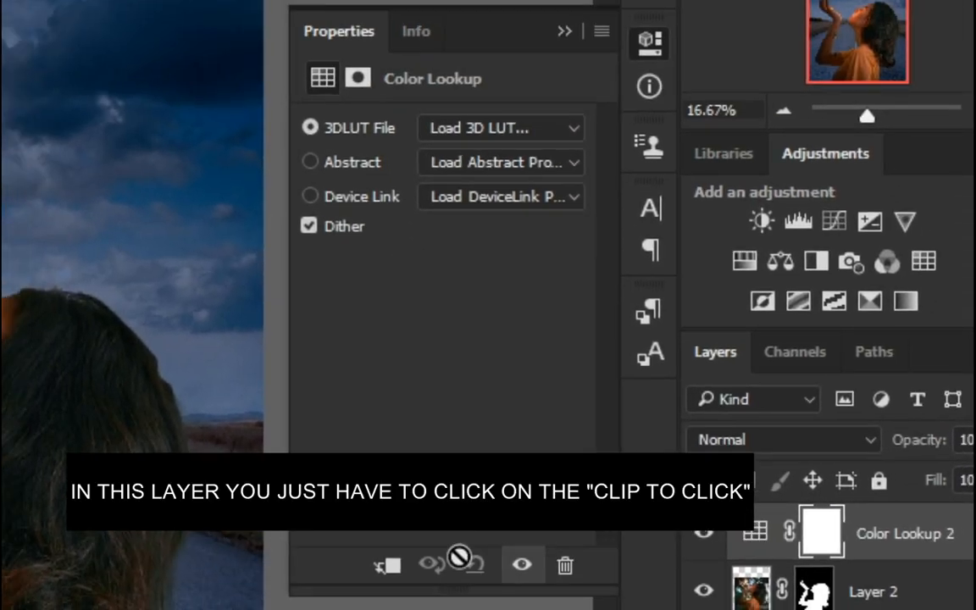
{"action": "left_click", "coordinate": [388, 566]}
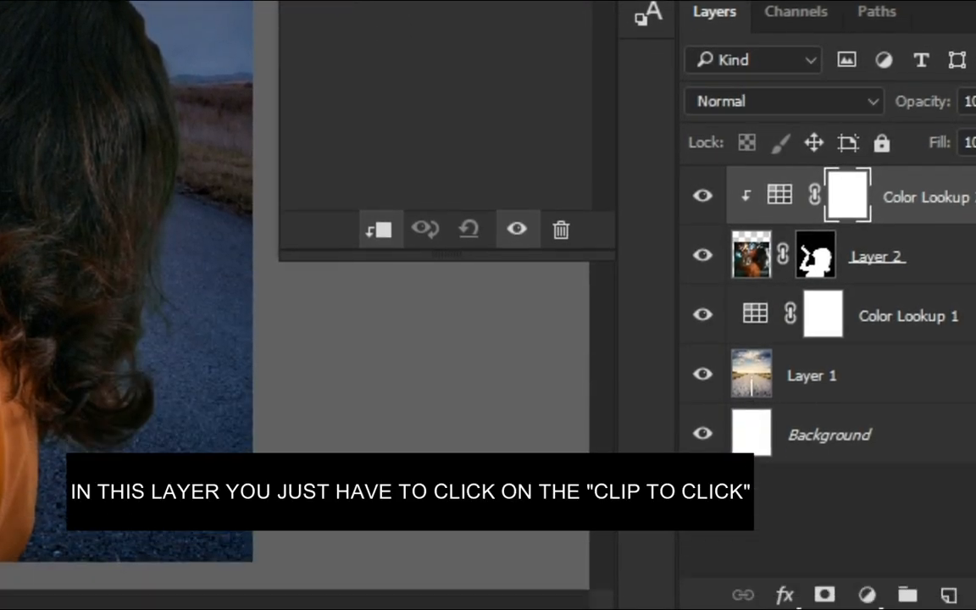
{"action": "left_click", "coordinate": [518, 2]}
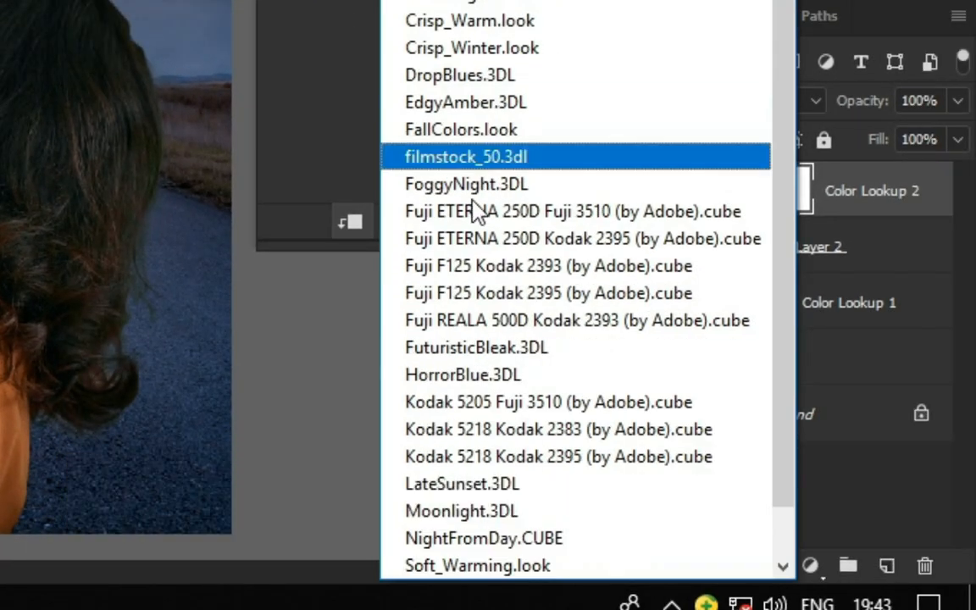
{"action": "left_click", "coordinate": [622, 542]}
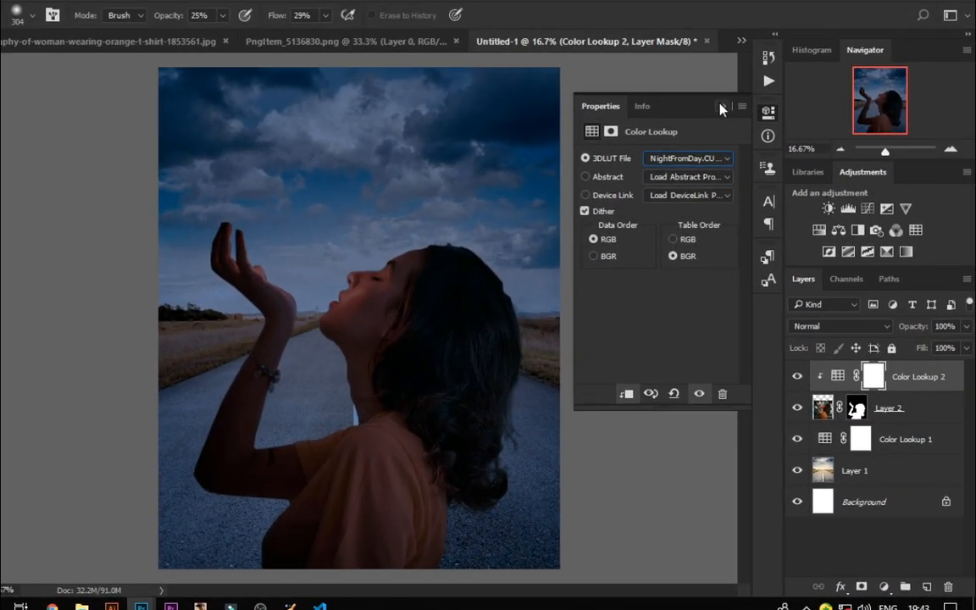
{"action": "left_click", "coordinate": [723, 108]}
Step: Apply a Gaussian Blur with a radius of about 8.4 pixels to the road background Layer 1
{"action": "left_click", "coordinate": [852, 480]}
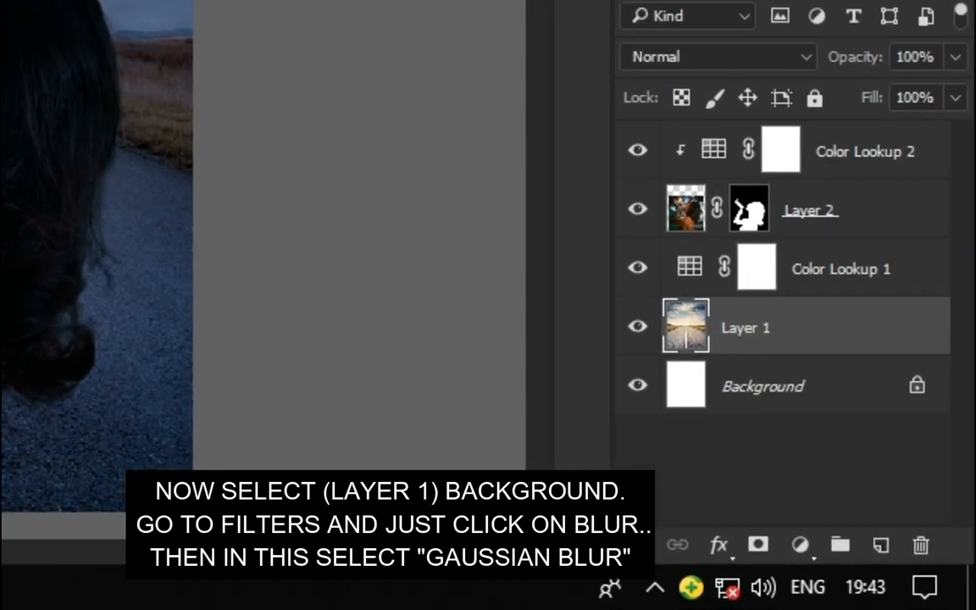
{"action": "left_click", "coordinate": [247, 12]}
{"action": "mouse_move", "coordinate": [317, 196]}
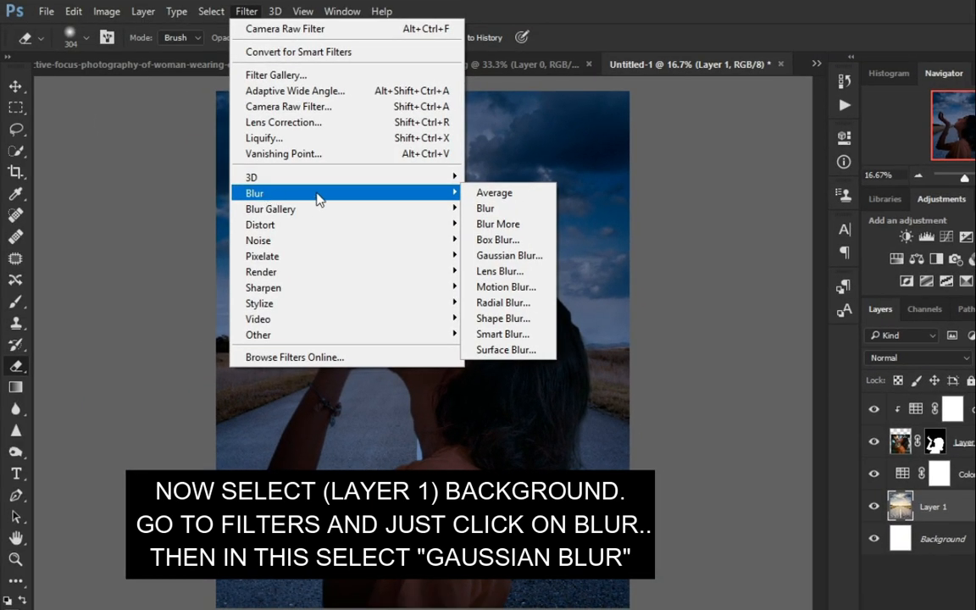
{"action": "left_click", "coordinate": [508, 255]}
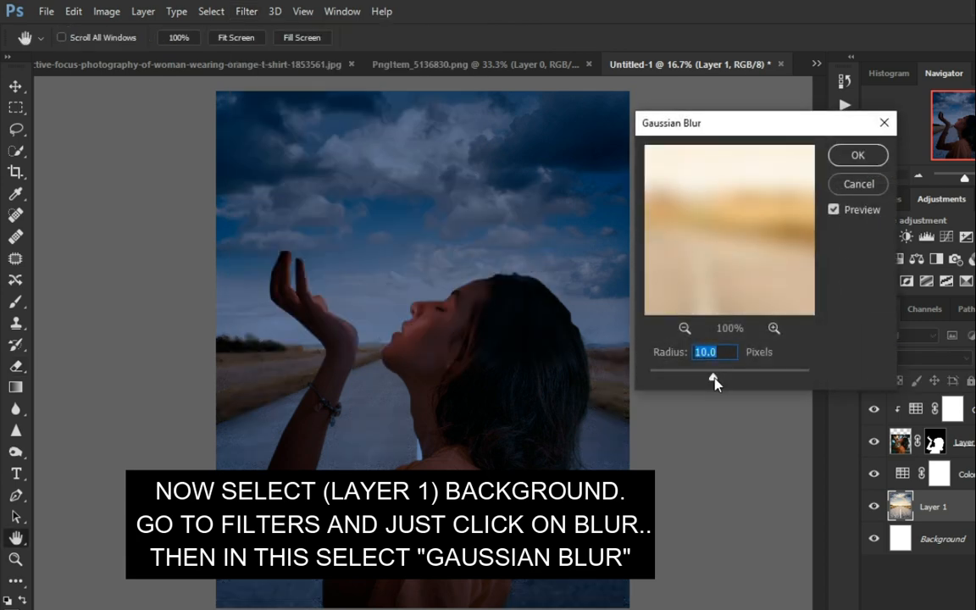
{"action": "mouse_move", "coordinate": [714, 382]}
{"action": "left_mouse_down"}
{"action": "mouse_move", "coordinate": [697, 383]}
{"action": "mouse_move", "coordinate": [705, 381]}
{"action": "left_mouse_up"}
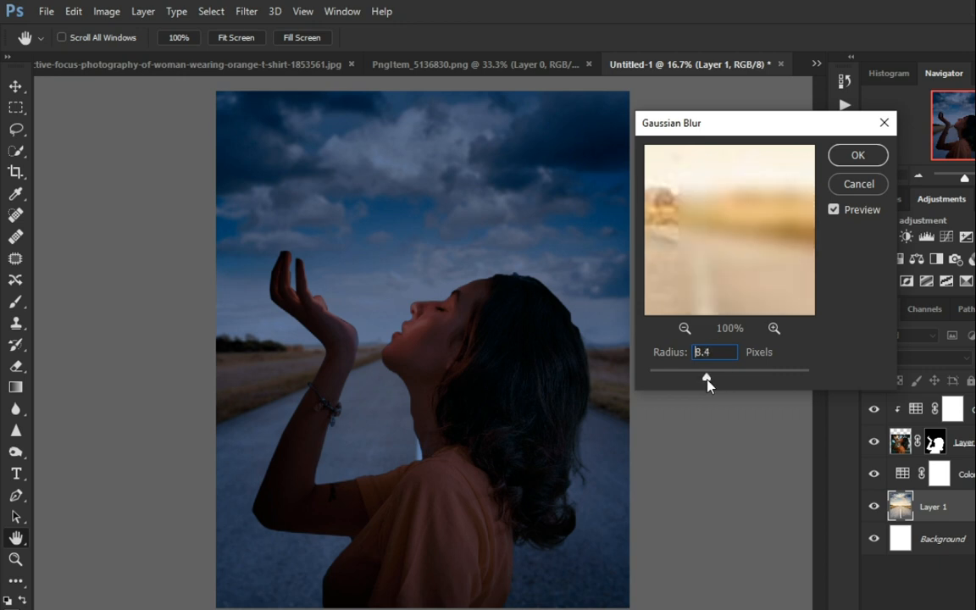
{"action": "left_click", "coordinate": [857, 155]}
Step: Select the sky area of Layer 1 with a rectangle, raise Clarity to +53 in Camera Raw Filter, then deselect
{"action": "key", "text": "e"}
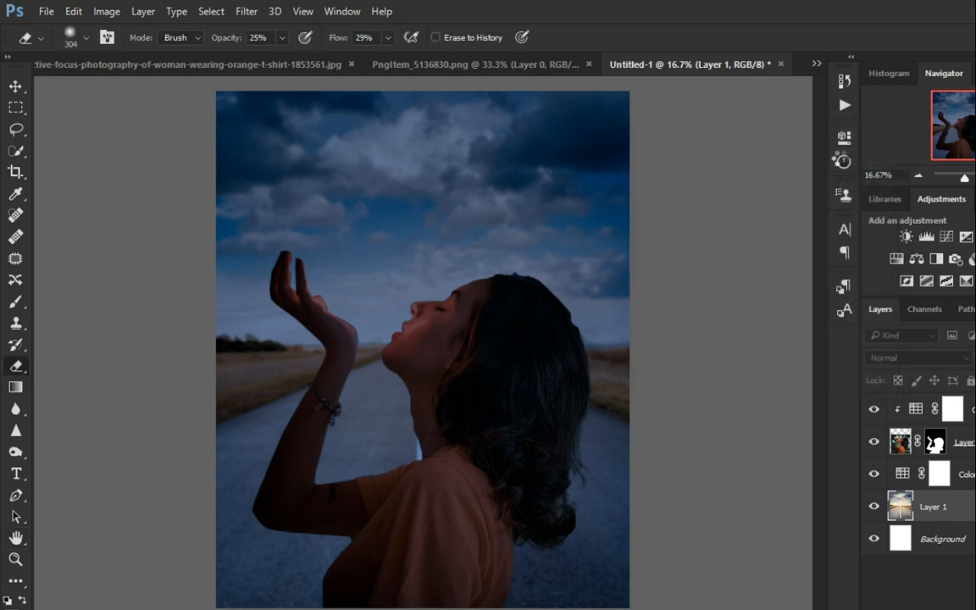
{"action": "left_click", "coordinate": [16, 108]}
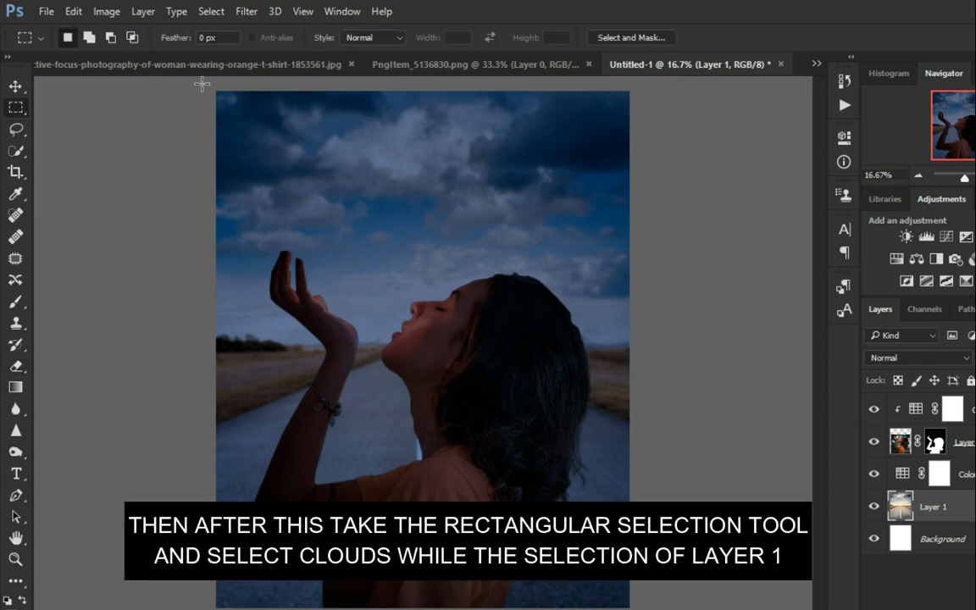
{"action": "left_click_drag", "start_coordinate": [202, 83], "coordinate": [652, 357]}
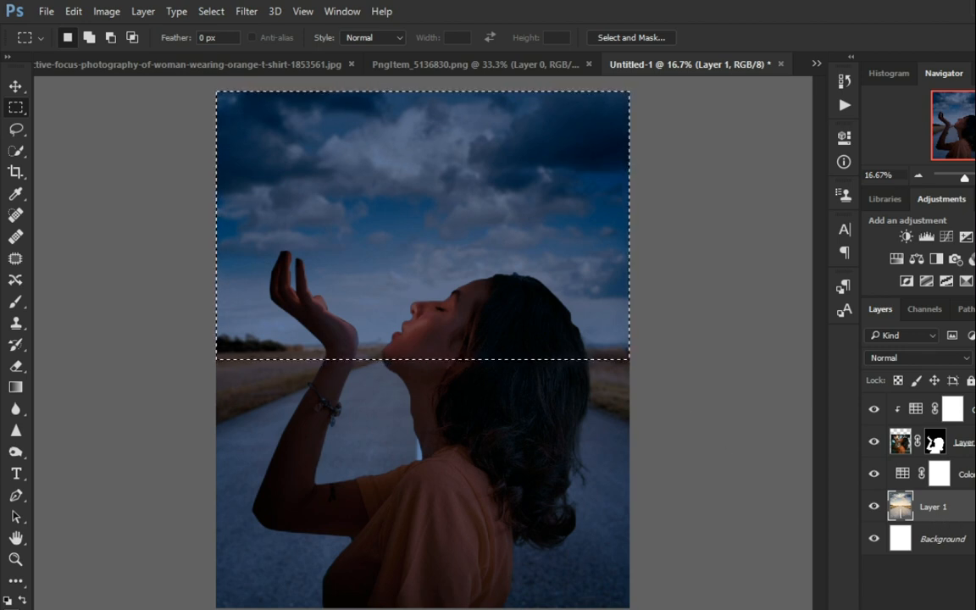
{"action": "left_click", "coordinate": [247, 12]}
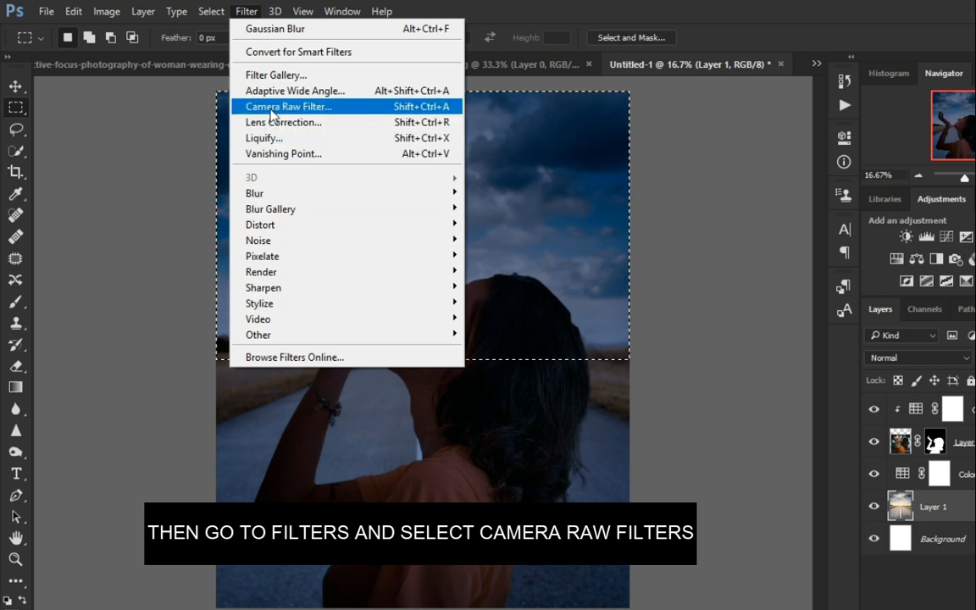
{"action": "left_click", "coordinate": [332, 108]}
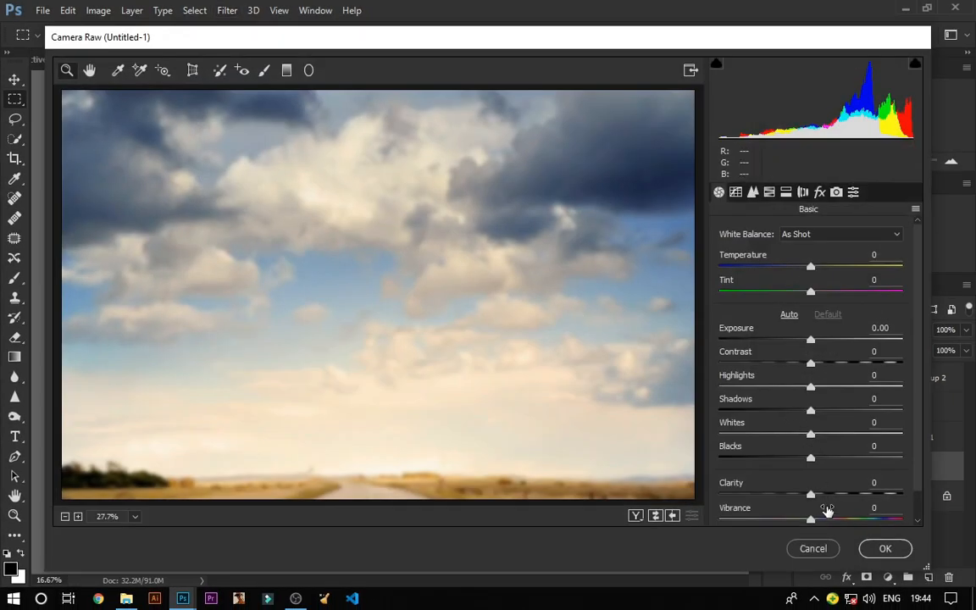
{"action": "left_click_drag", "start_coordinate": [853, 497], "coordinate": [858, 497]}
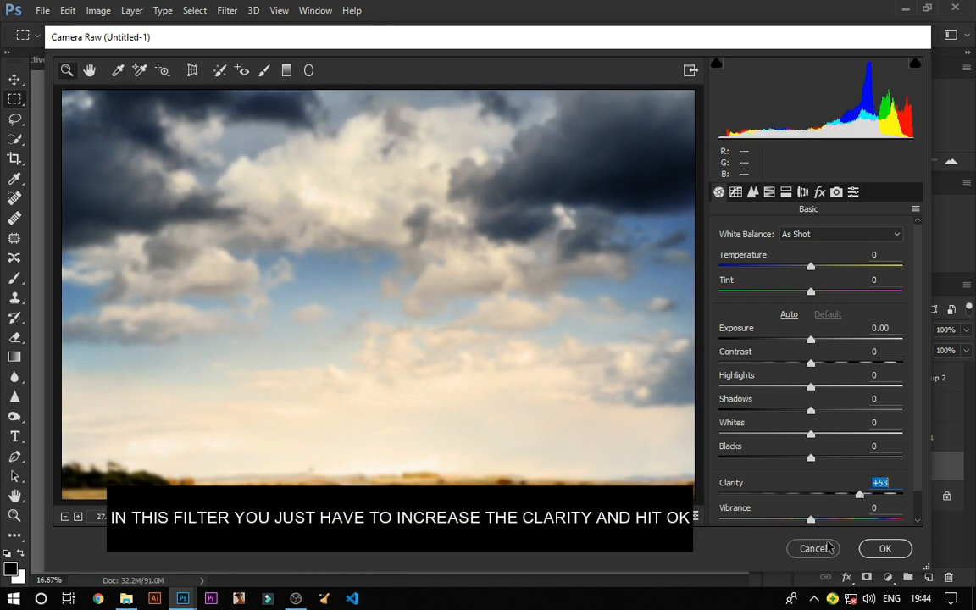
{"action": "left_click", "coordinate": [870, 550]}
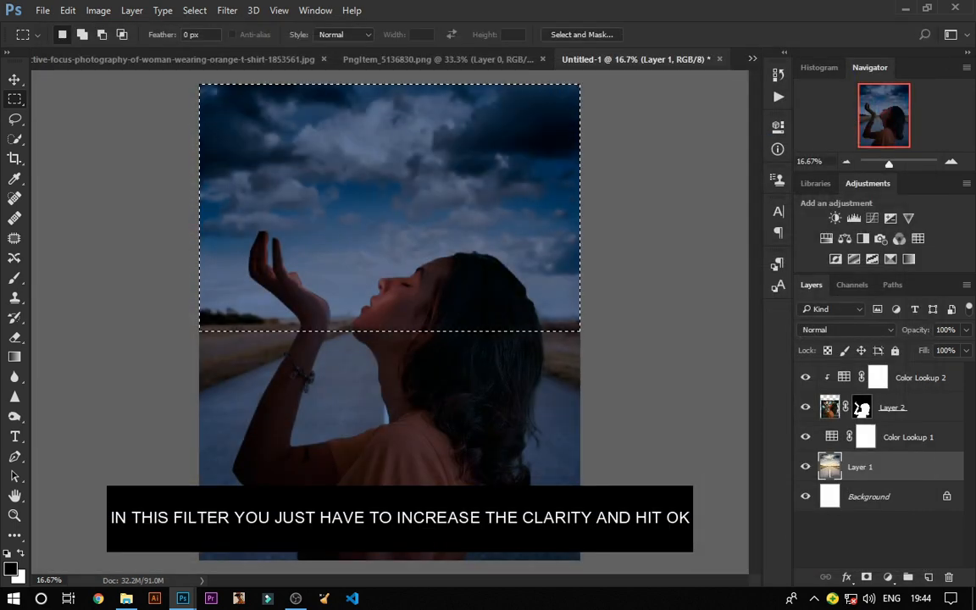
{"action": "right_click", "coordinate": [480, 305]}
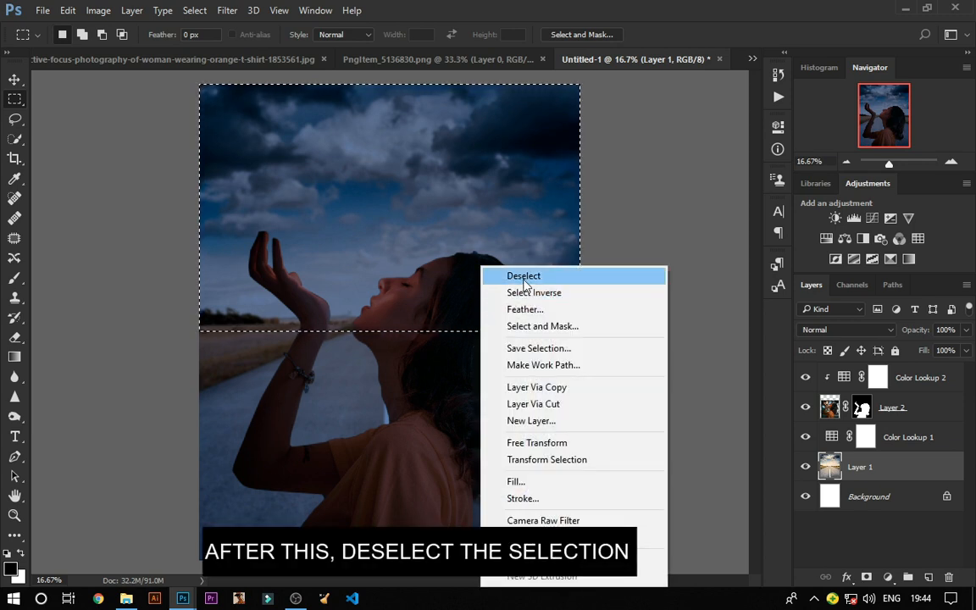
{"action": "left_click", "coordinate": [508, 276]}
Step: Bring the like icon from the PngItem document into Untitled-1 as the top layer, placed above the woman's hand
{"action": "left_click", "coordinate": [878, 379]}
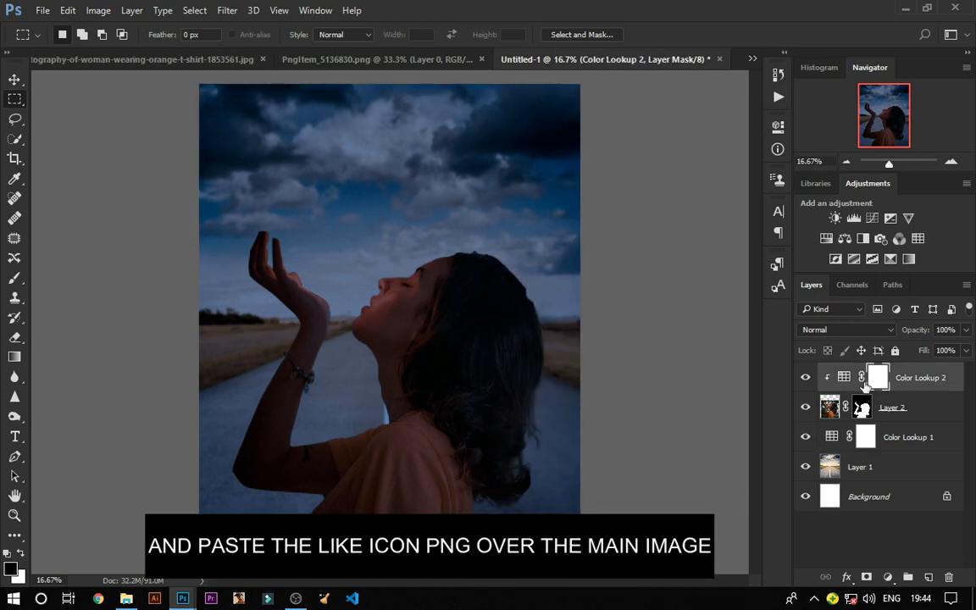
{"action": "left_click", "coordinate": [364, 60]}
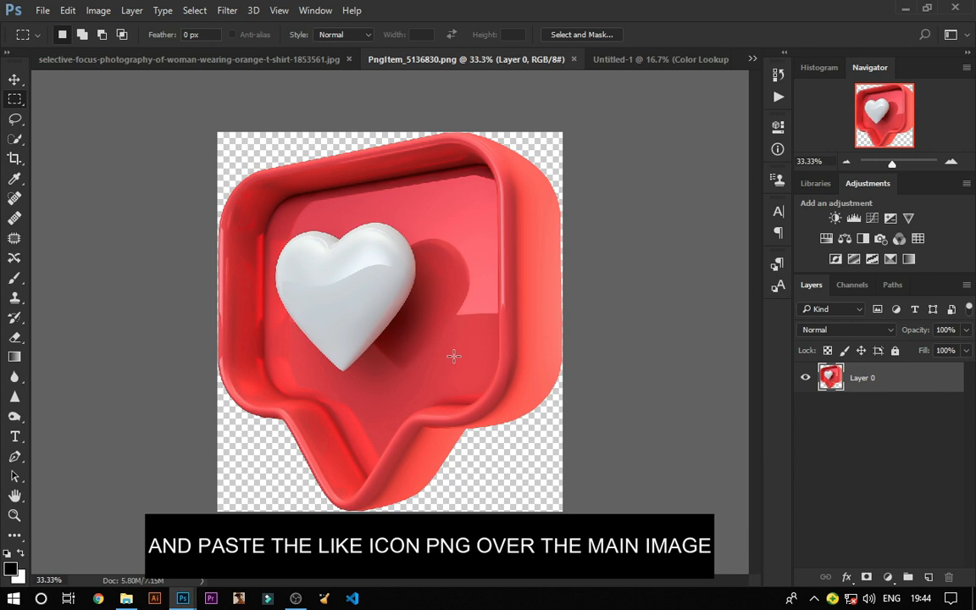
{"action": "left_click", "coordinate": [14, 82]}
{"action": "left_click_drag", "start_coordinate": [427, 392], "coordinate": [462, 175]}
{"action": "left_click_drag", "start_coordinate": [298, 209], "coordinate": [362, 218]}
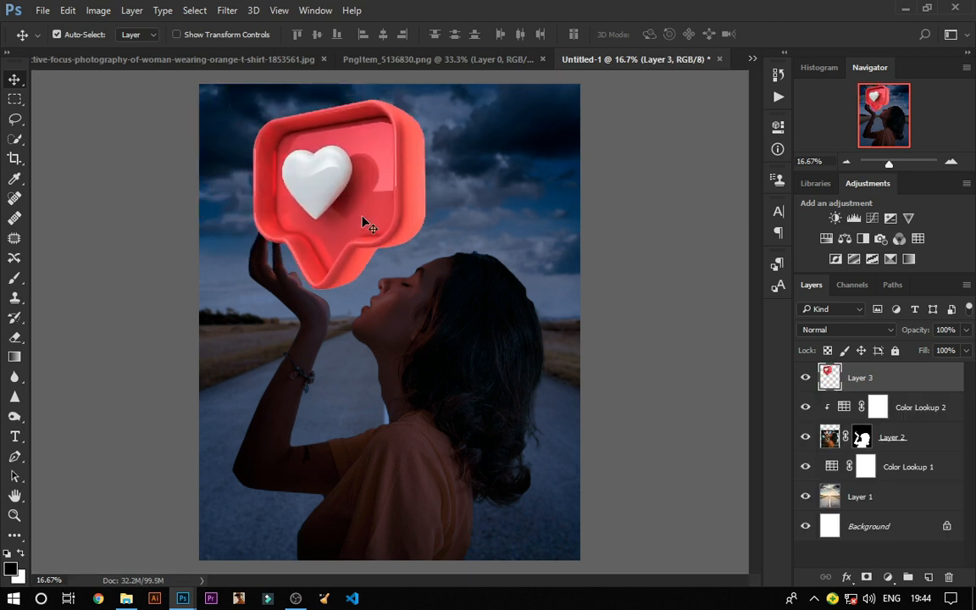
Step: Free-transform the like icon: flip it horizontally, scale to about 53%, rotate about 5°, position it above the hand, and commit
{"action": "right_click", "coordinate": [362, 217]}
{"action": "left_click", "coordinate": [342, 205]}
{"action": "key", "text": "ctrl+t"}
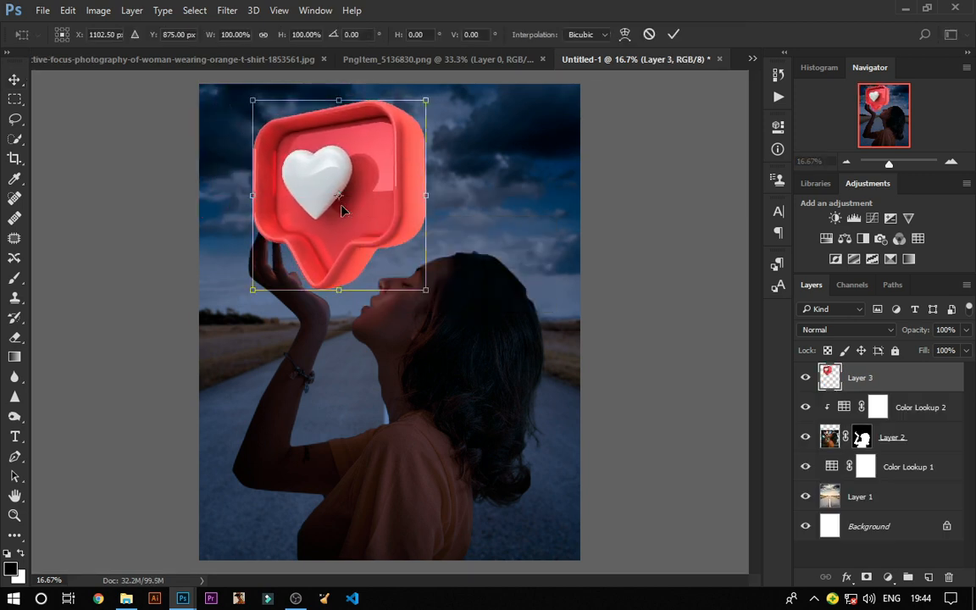
{"action": "right_click", "coordinate": [370, 252]}
{"action": "left_click", "coordinate": [488, 485]}
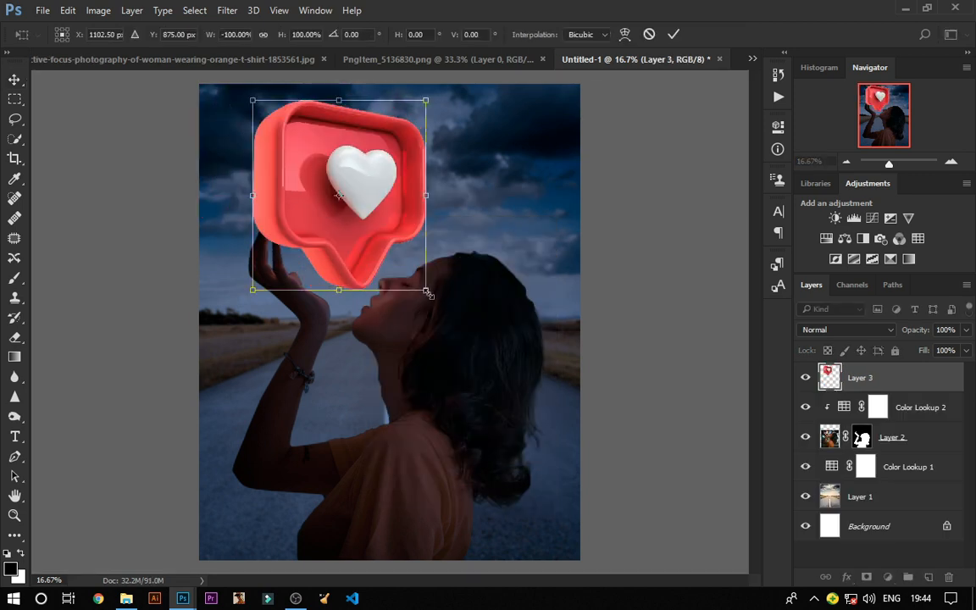
{"action": "left_click_drag", "start_coordinate": [427, 291], "coordinate": [360, 219]}
{"action": "left_click_drag", "start_coordinate": [326, 178], "coordinate": [332, 215]}
{"action": "left_click_drag", "start_coordinate": [374, 269], "coordinate": [367, 273]}
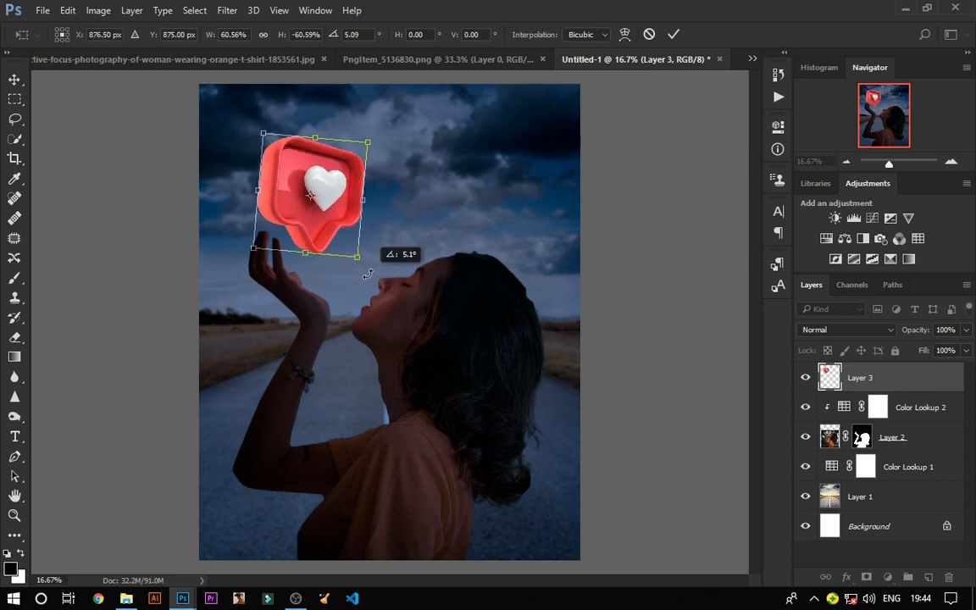
{"action": "left_click_drag", "start_coordinate": [327, 209], "coordinate": [331, 214]}
{"action": "left_click_drag", "start_coordinate": [361, 264], "coordinate": [349, 247]}
{"action": "left_click_drag", "start_coordinate": [324, 206], "coordinate": [332, 217]}
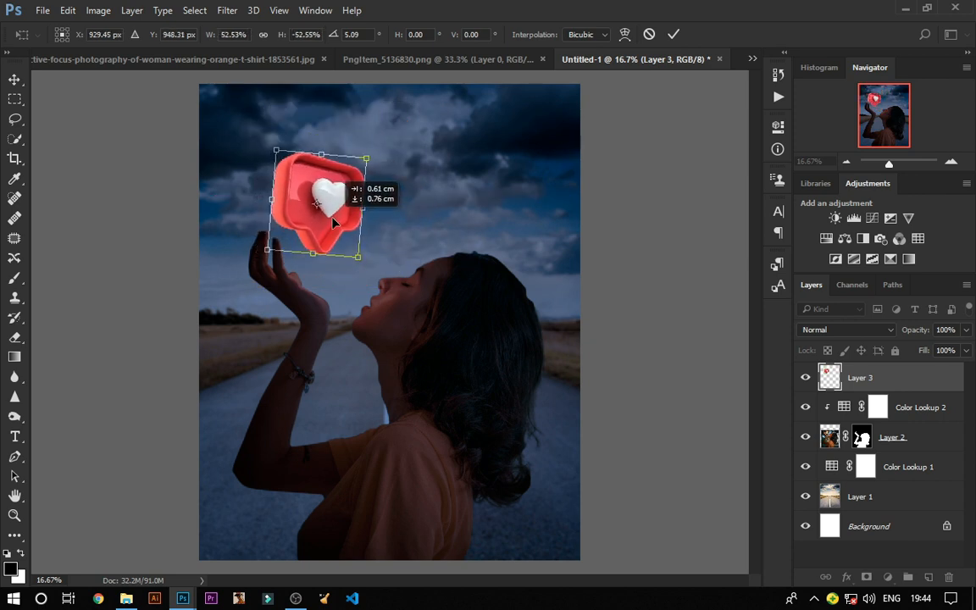
{"action": "left_click", "coordinate": [669, 37]}
Step: Toggle the road background layer's visibility off and on to compare the composite
{"action": "key", "text": "ctrl+minus"}
{"action": "key", "text": "ctrl+plus"}
{"action": "key", "text": "ctrl+plus"}
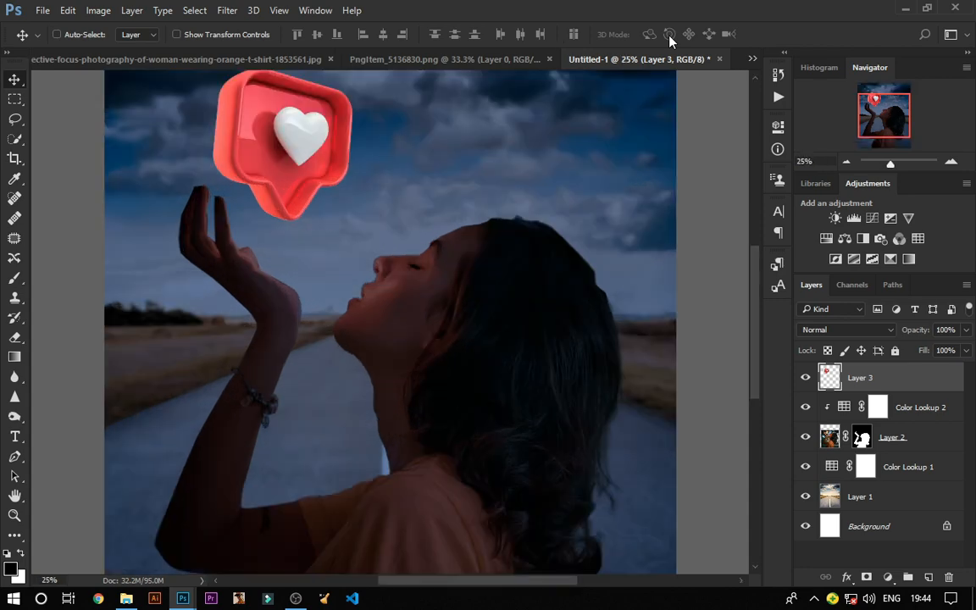
{"action": "key", "text": "ctrl+minus"}
{"action": "left_click", "coordinate": [806, 501]}
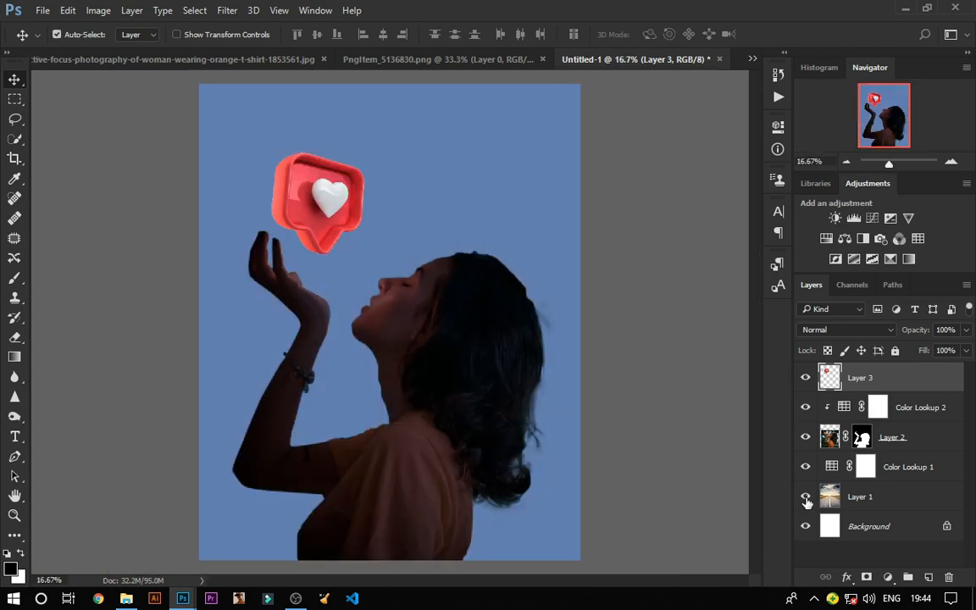
{"action": "left_click", "coordinate": [807, 500]}
Step: Add a reversed radial Gradient Fill layer with 297% scale, reposition its centre on the canvas, and apply
{"action": "left_click", "coordinate": [864, 606]}
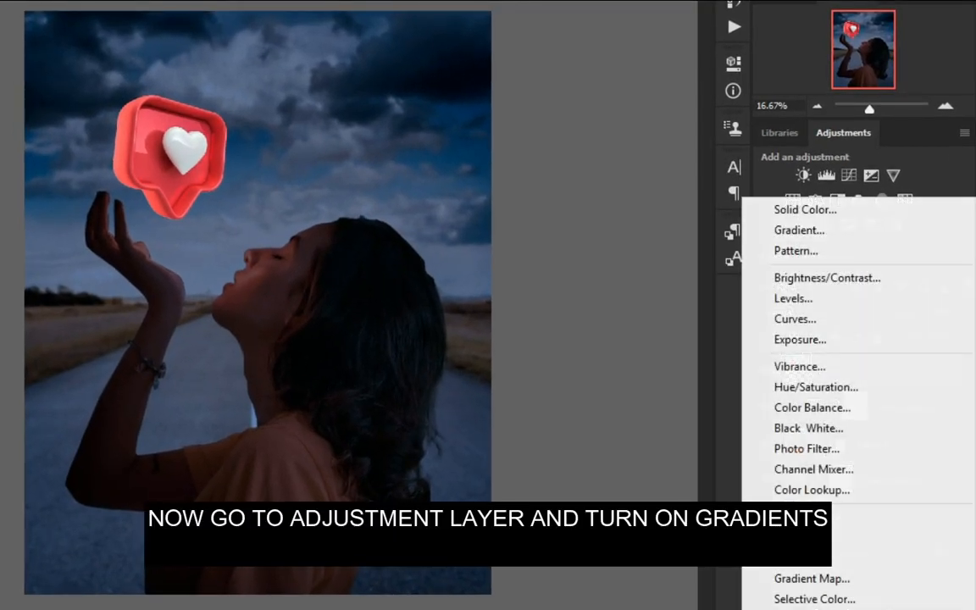
{"action": "left_click", "coordinate": [799, 229]}
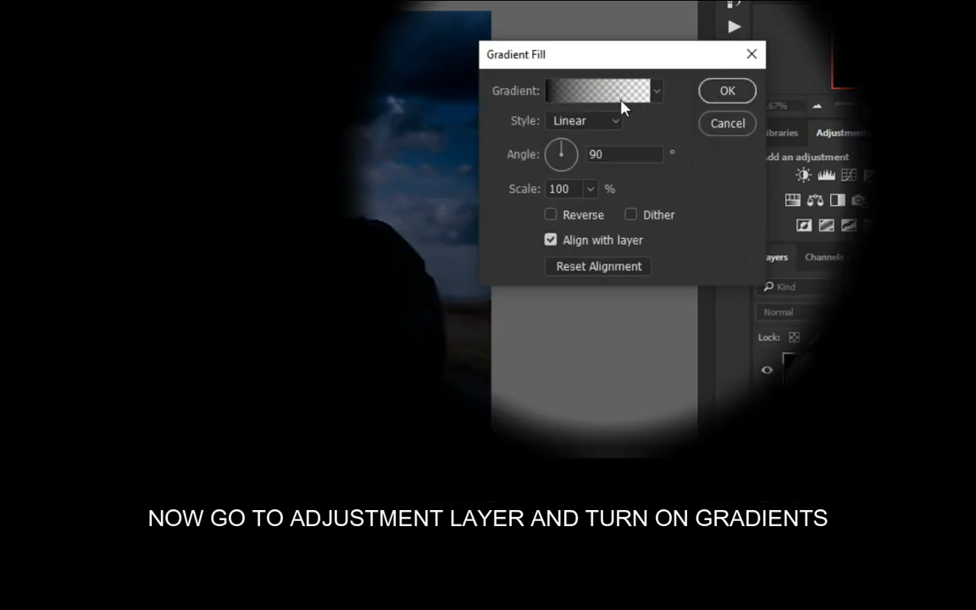
{"action": "left_click", "coordinate": [566, 149]}
{"action": "left_click", "coordinate": [551, 215]}
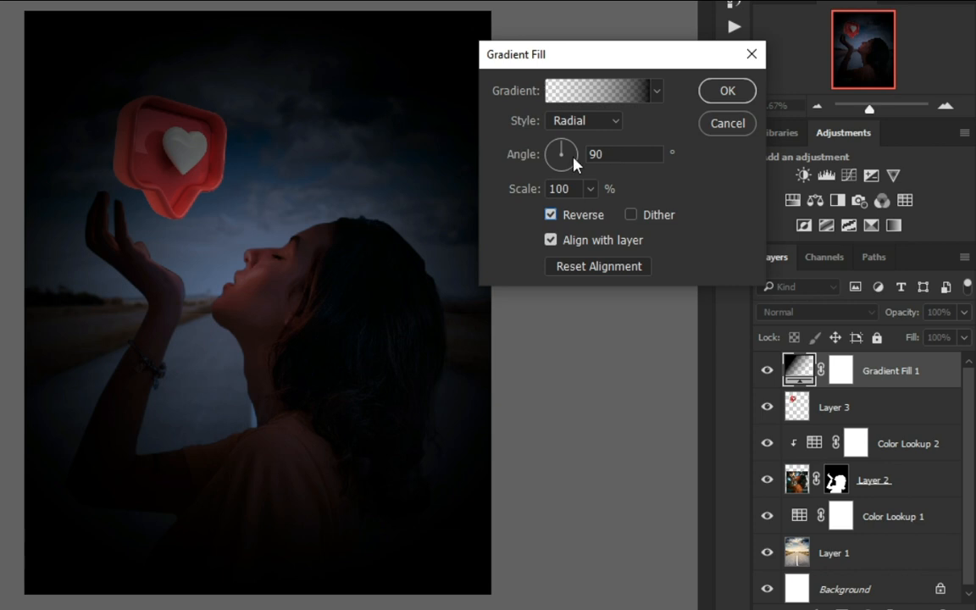
{"action": "left_click", "coordinate": [589, 188]}
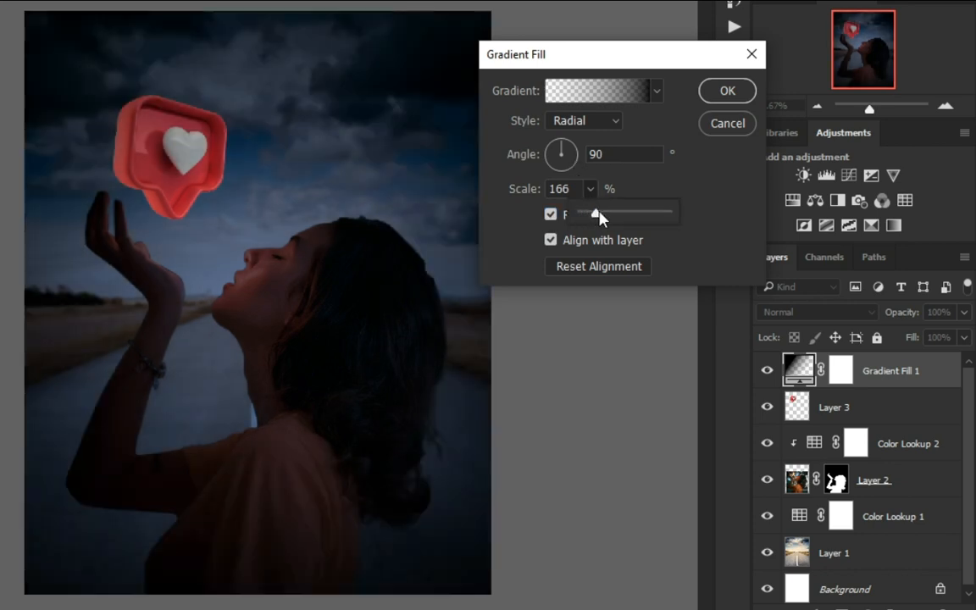
{"action": "left_click_drag", "start_coordinate": [596, 216], "coordinate": [618, 220]}
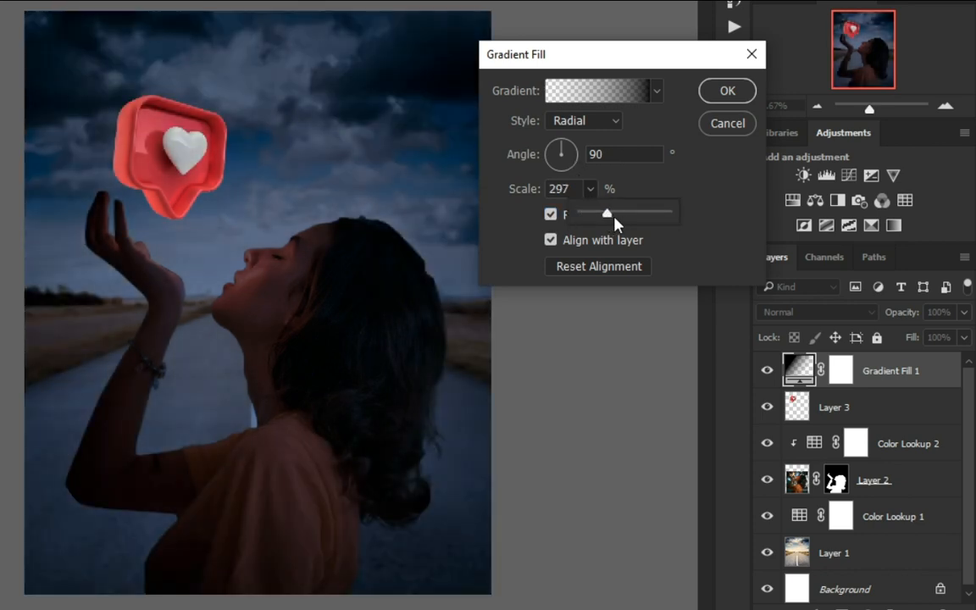
{"action": "left_click_drag", "start_coordinate": [351, 408], "coordinate": [350, 378]}
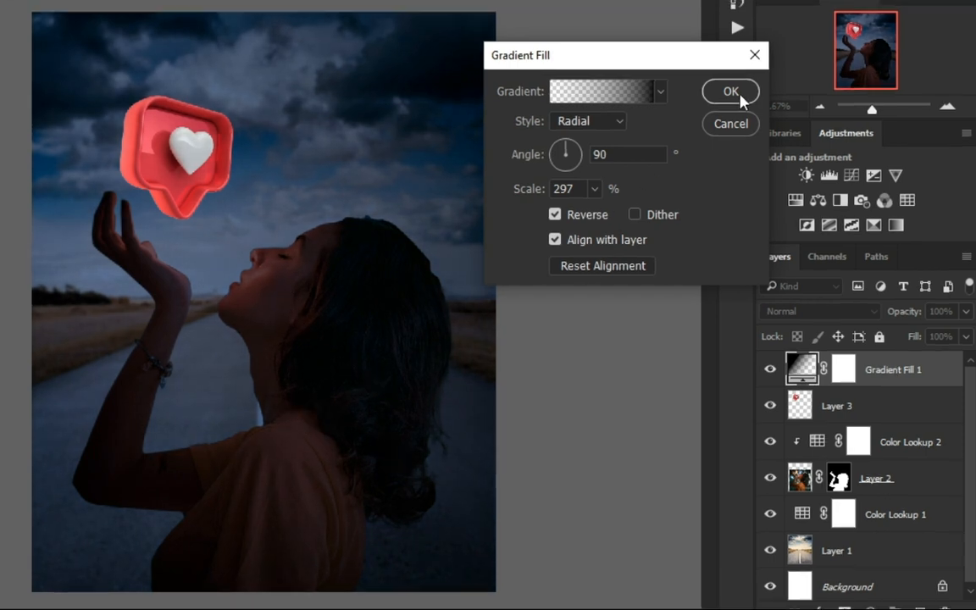
{"action": "left_click", "coordinate": [738, 95]}
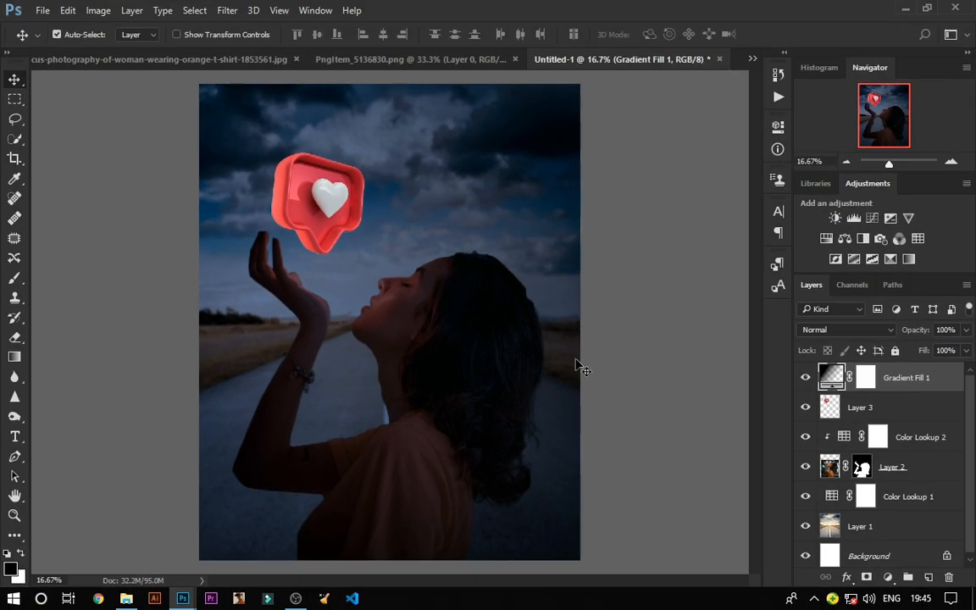
Step: Paint on the Color Lookup 2 mask with a soft brush at 50% opacity and 70% flow over the woman's face
{"action": "key", "text": "ctrl+plus"}
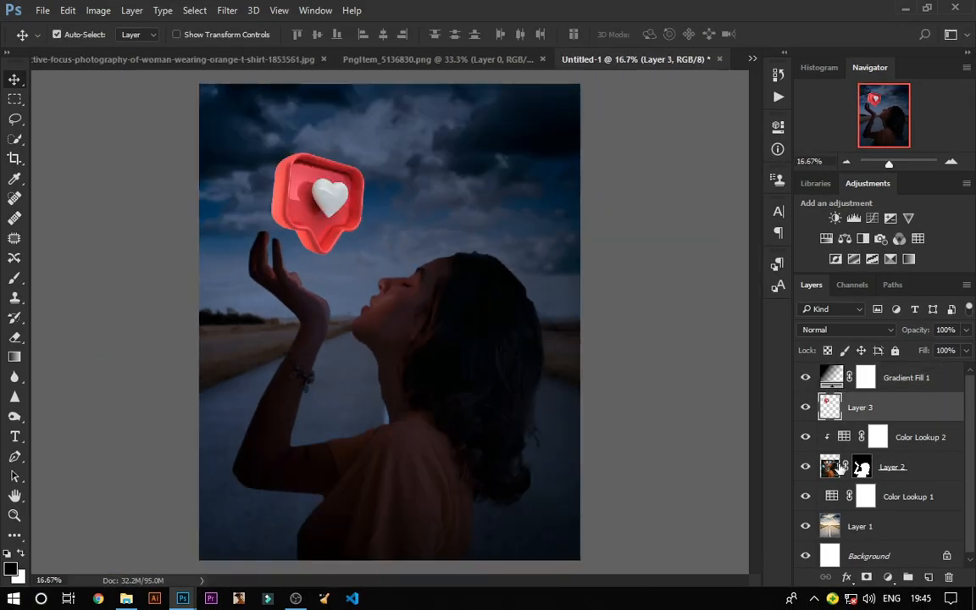
{"action": "left_click", "coordinate": [833, 468]}
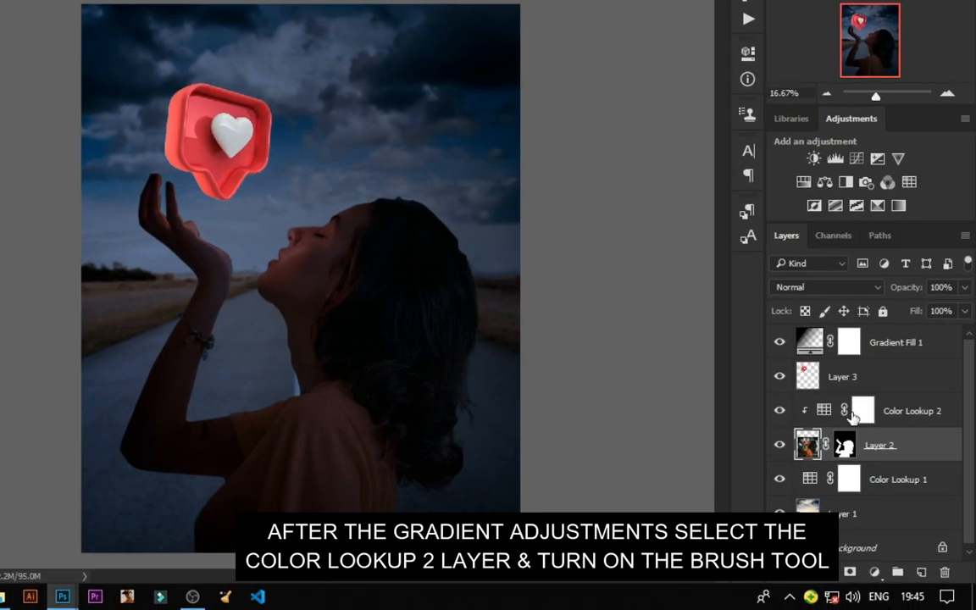
{"action": "left_click", "coordinate": [855, 412]}
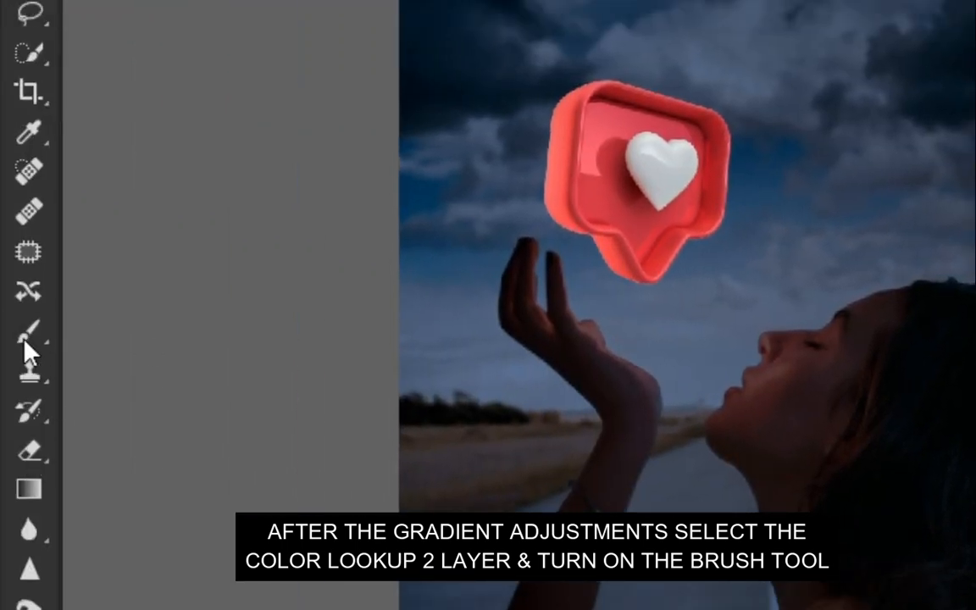
{"action": "left_click", "coordinate": [25, 340]}
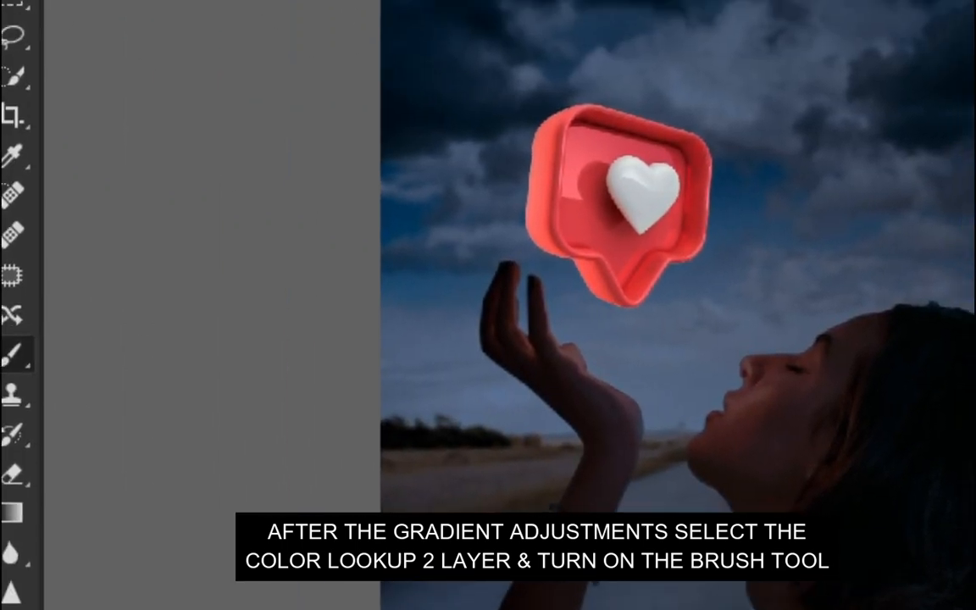
{"action": "left_click", "coordinate": [468, 4]}
{"action": "mouse_move", "coordinate": [529, 30]}
{"action": "left_mouse_down"}
{"action": "mouse_move", "coordinate": [461, 27]}
{"action": "mouse_move", "coordinate": [401, 110]}
{"action": "left_mouse_up"}
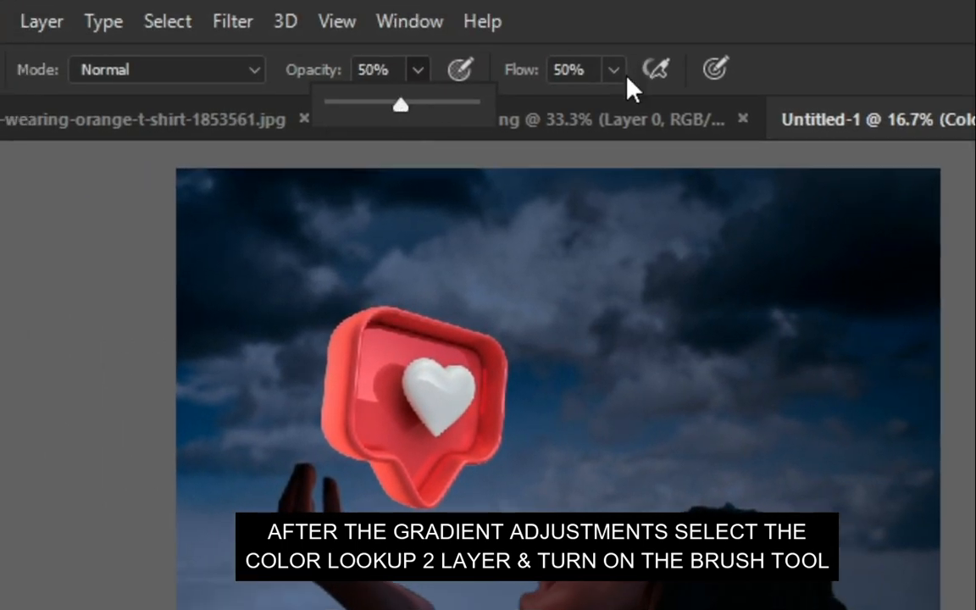
{"action": "left_click", "coordinate": [615, 70]}
{"action": "left_click_drag", "start_coordinate": [612, 113], "coordinate": [642, 113]}
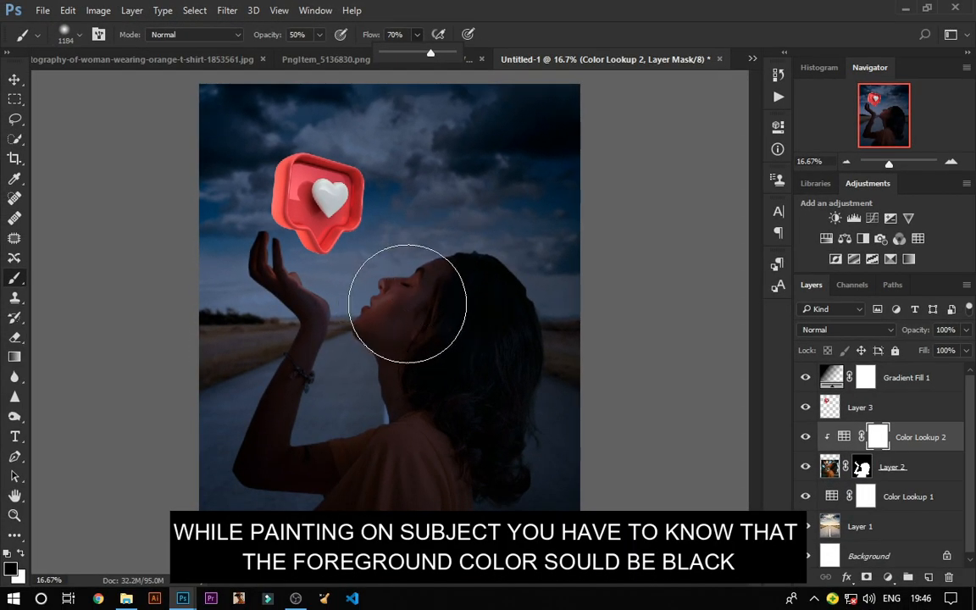
{"action": "left_click", "coordinate": [385, 297]}
{"action": "left_click", "coordinate": [387, 273]}
{"action": "mouse_move", "coordinate": [365, 296]}
{"action": "left_mouse_down"}
{"action": "mouse_move", "coordinate": [437, 283]}
{"action": "mouse_move", "coordinate": [280, 284]}
{"action": "mouse_move", "coordinate": [312, 225]}
{"action": "mouse_move", "coordinate": [310, 264]}
{"action": "mouse_move", "coordinate": [399, 261]}
{"action": "mouse_move", "coordinate": [315, 290]}
{"action": "left_mouse_up"}
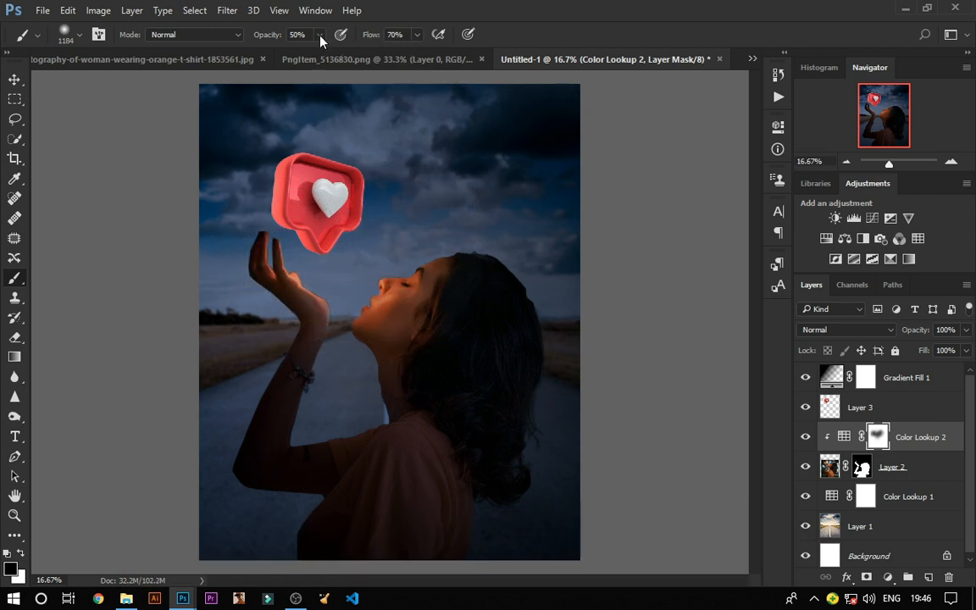
Step: Lower the brush opacity to 29% and paint the Color Lookup 2 mask over the woman's arm and chest
{"action": "left_click_drag", "start_coordinate": [320, 38], "coordinate": [305, 54]}
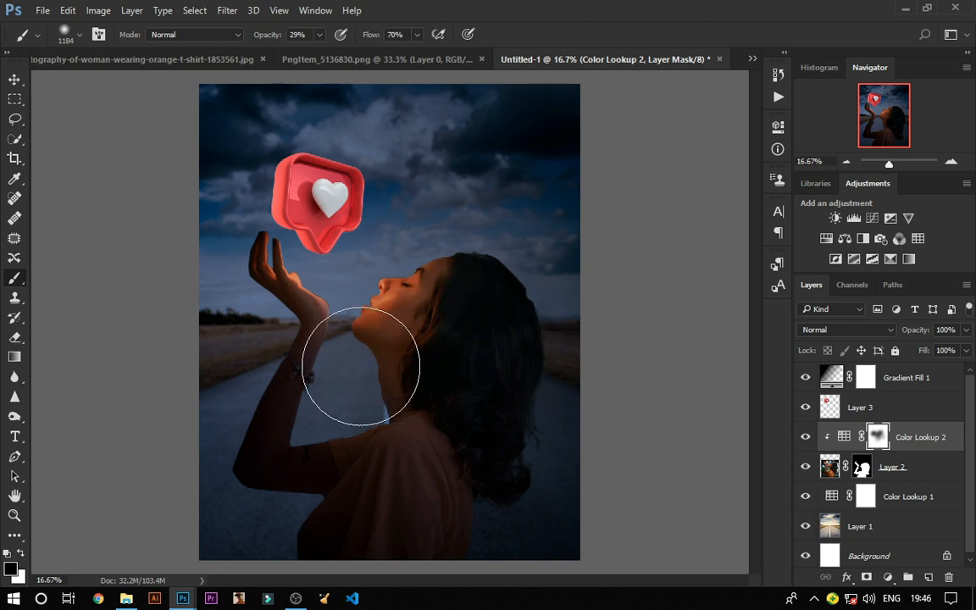
{"action": "mouse_move", "coordinate": [361, 365]}
{"action": "left_mouse_down"}
{"action": "mouse_move", "coordinate": [265, 435]}
{"action": "mouse_move", "coordinate": [325, 398]}
{"action": "mouse_move", "coordinate": [336, 312]}
{"action": "mouse_move", "coordinate": [353, 418]}
{"action": "mouse_move", "coordinate": [331, 437]}
{"action": "mouse_move", "coordinate": [378, 430]}
{"action": "mouse_move", "coordinate": [344, 433]}
{"action": "left_mouse_up"}
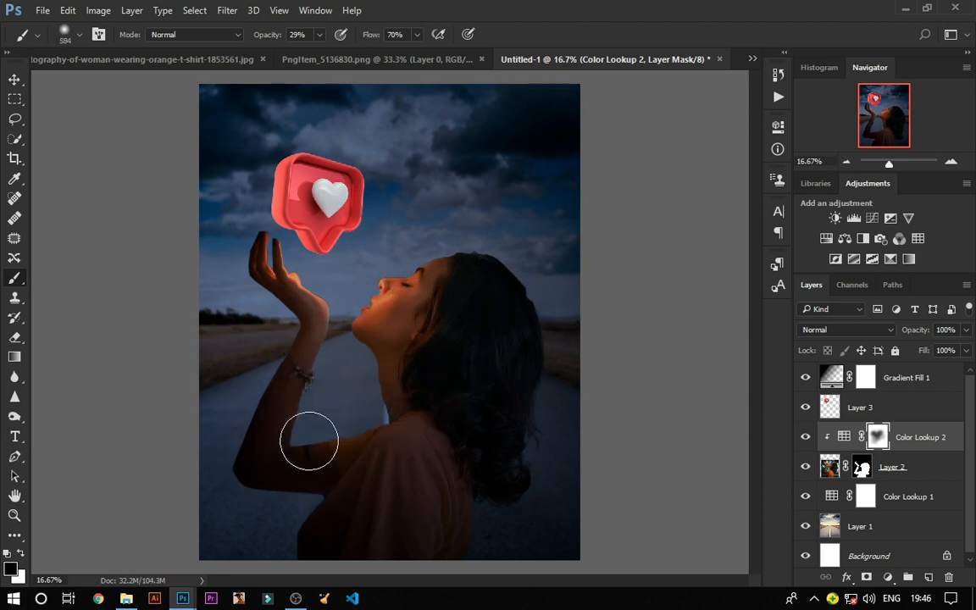
{"action": "left_click_drag", "start_coordinate": [381, 403], "coordinate": [367, 431]}
{"action": "left_click_drag", "start_coordinate": [372, 409], "coordinate": [342, 406]}
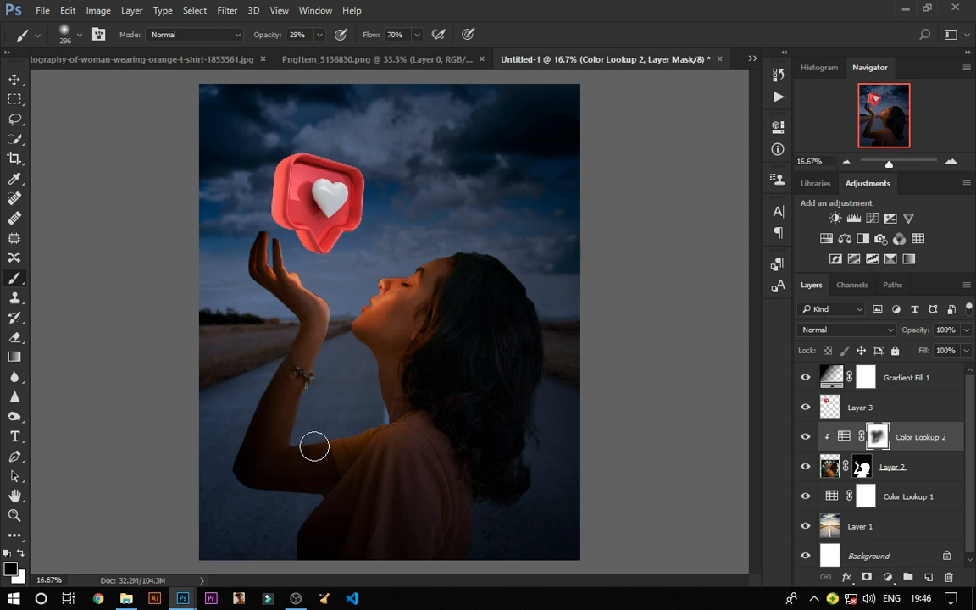
{"action": "left_click_drag", "start_coordinate": [354, 455], "coordinate": [407, 493]}
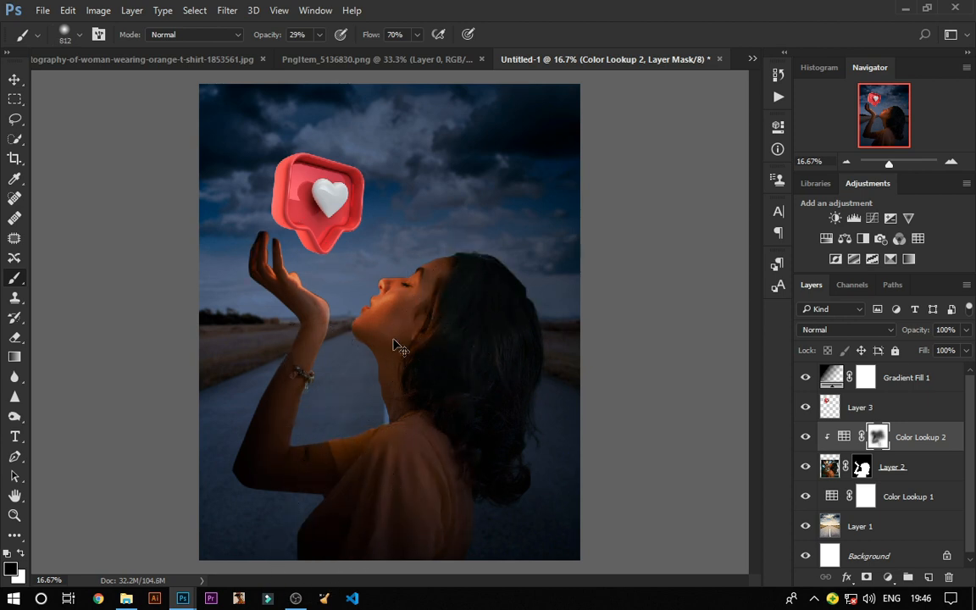
{"action": "key", "text": "ctrl+plus"}
{"action": "key", "text": "ctrl+minus"}
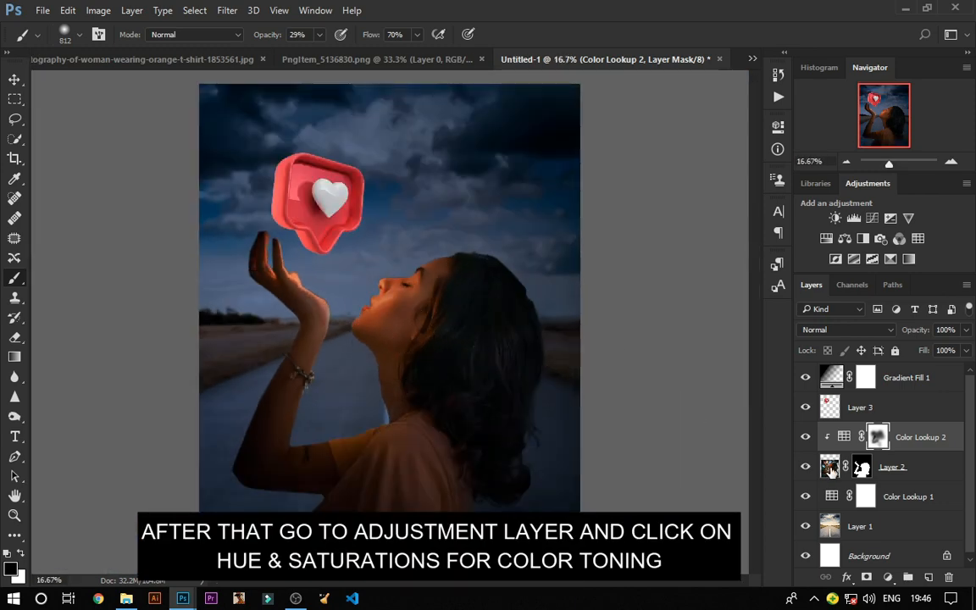
Step: Add a Hue/Saturation adjustment clipped to the woman, setting Hue to -18 and Saturation to -24
{"action": "left_click", "coordinate": [887, 577]}
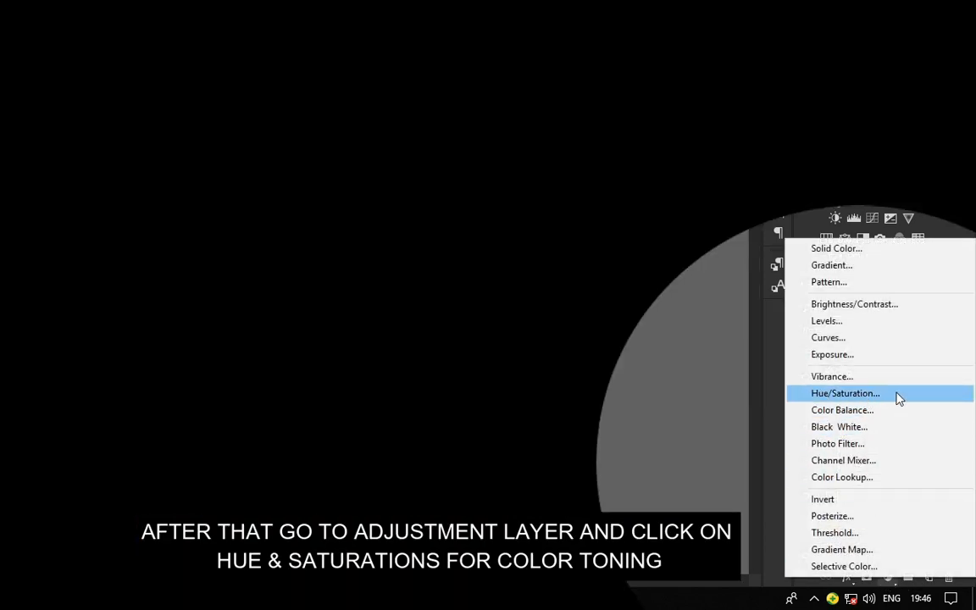
{"action": "left_click", "coordinate": [839, 395]}
{"action": "left_click_drag", "start_coordinate": [669, 224], "coordinate": [660, 230]}
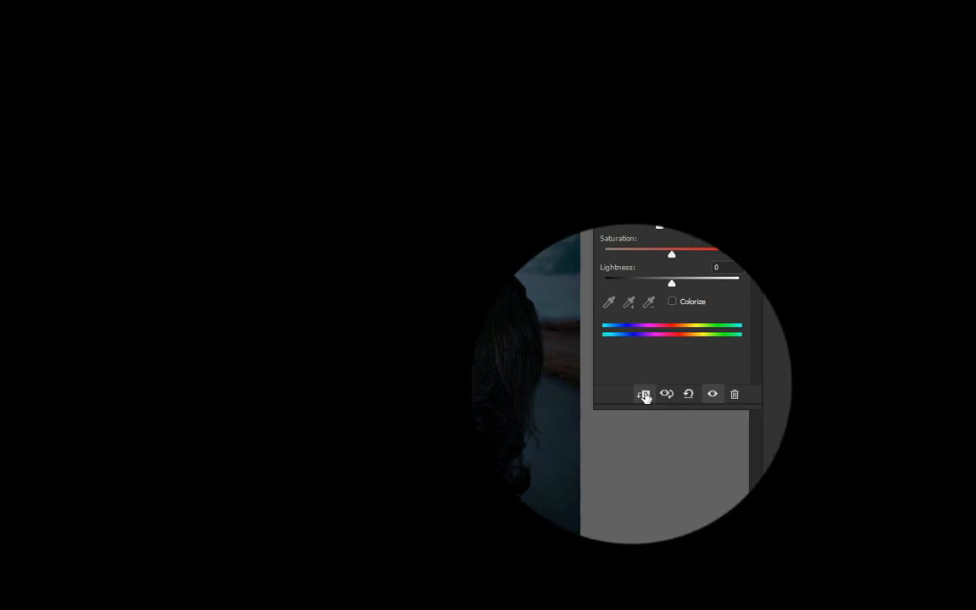
{"action": "left_click", "coordinate": [646, 395]}
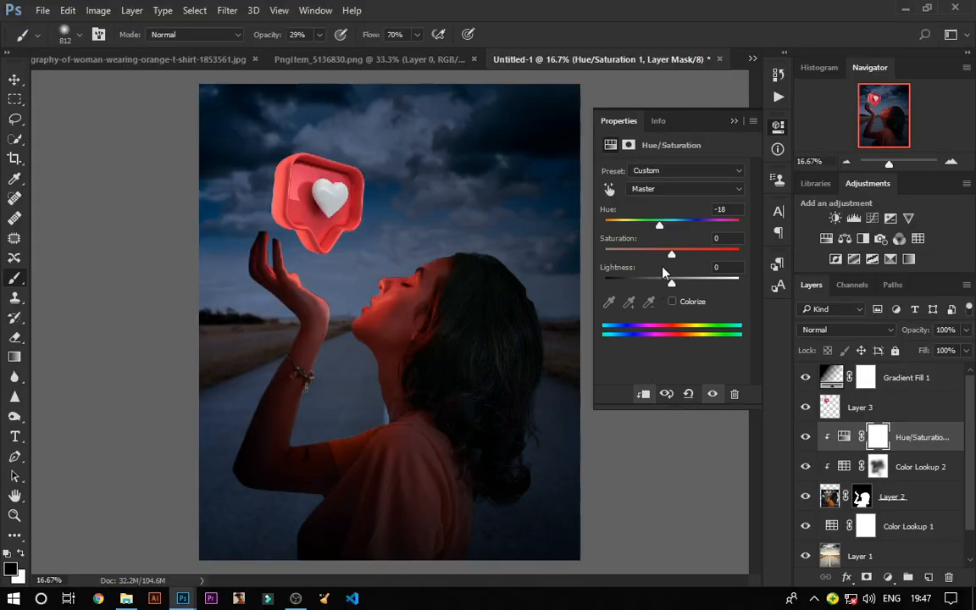
{"action": "left_click_drag", "start_coordinate": [648, 231], "coordinate": [656, 259]}
{"action": "left_click", "coordinate": [734, 120]}
Step: Paint on the Gradient Fill 1 mask at 47% brush opacity over the woman's arm and shoulder
{"action": "left_click", "coordinate": [864, 378]}
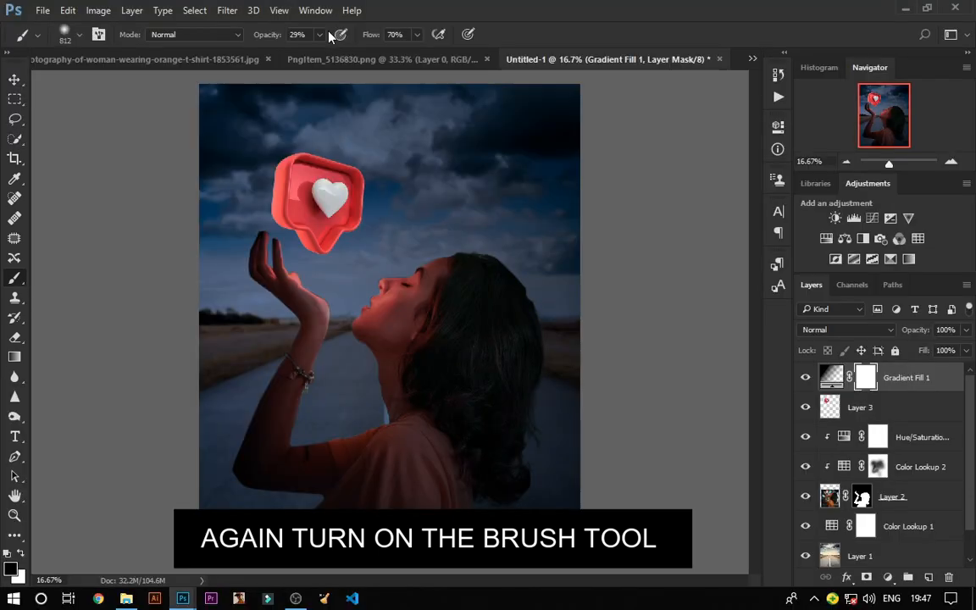
{"action": "left_click", "coordinate": [319, 35]}
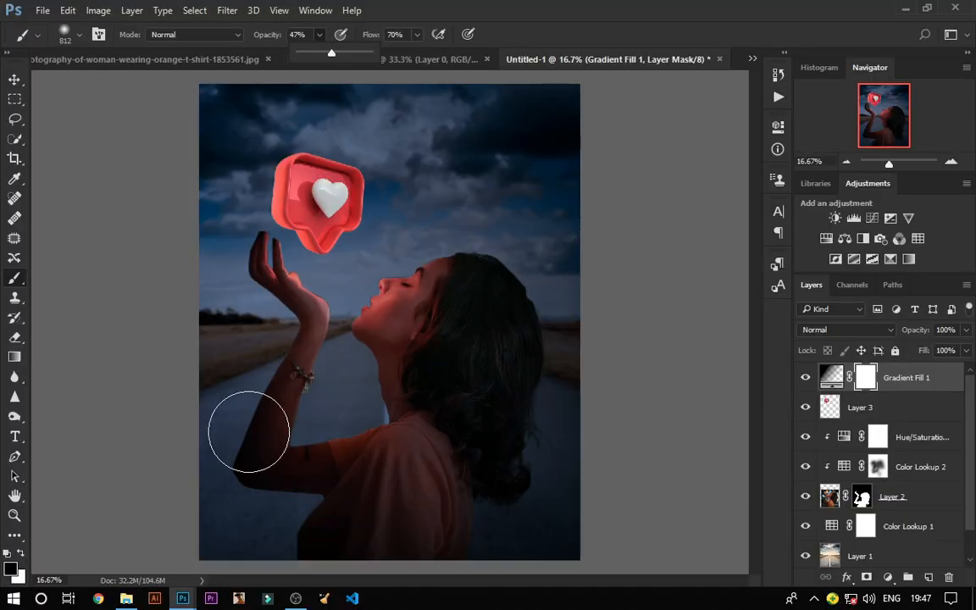
{"action": "mouse_move", "coordinate": [269, 464]}
{"action": "left_mouse_down"}
{"action": "mouse_move", "coordinate": [242, 483]}
{"action": "mouse_move", "coordinate": [294, 451]}
{"action": "mouse_move", "coordinate": [369, 514]}
{"action": "left_mouse_up"}
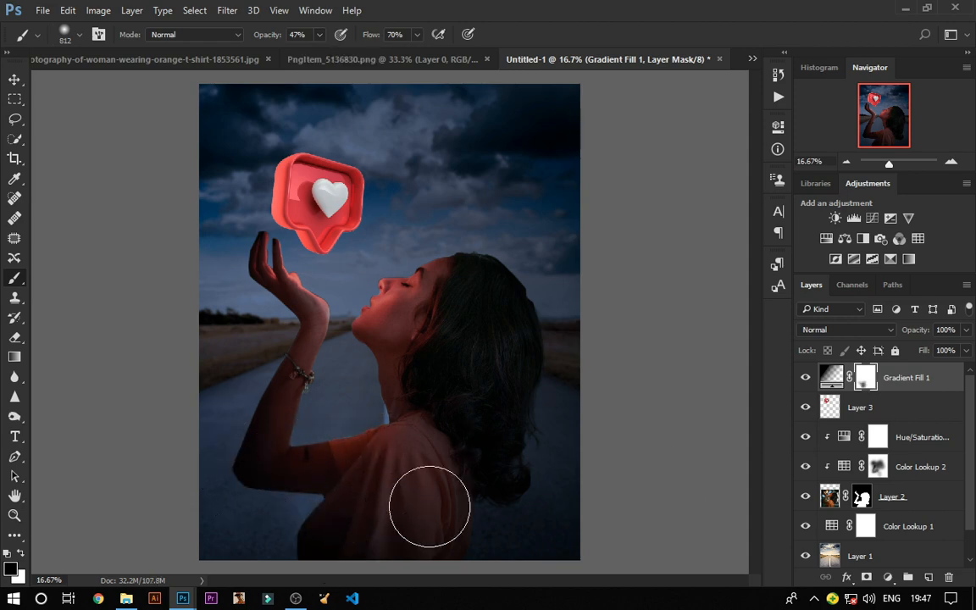
{"action": "key", "text": "ctrl+2"}
{"action": "left_click", "coordinate": [14, 81]}
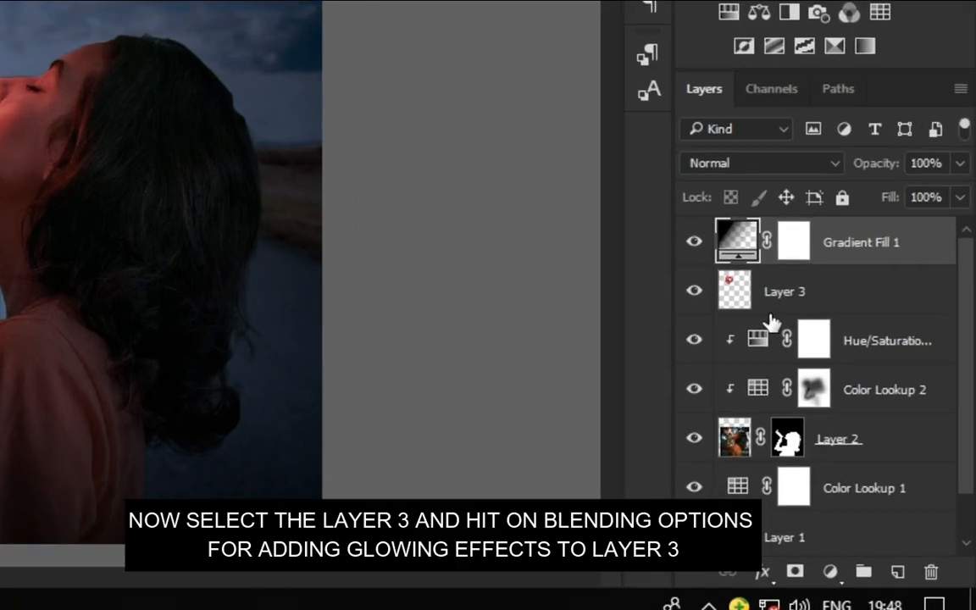
Step: Add an Outer Glow layer style to the like icon layer, sampling the glow colour from the icon itself
{"action": "left_click", "coordinate": [824, 412]}
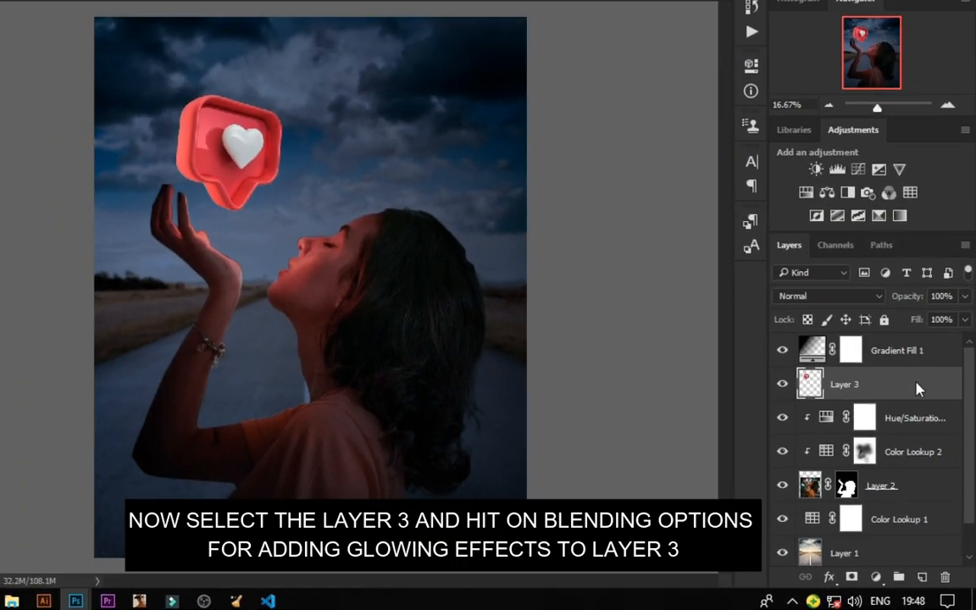
{"action": "right_click", "coordinate": [889, 296]}
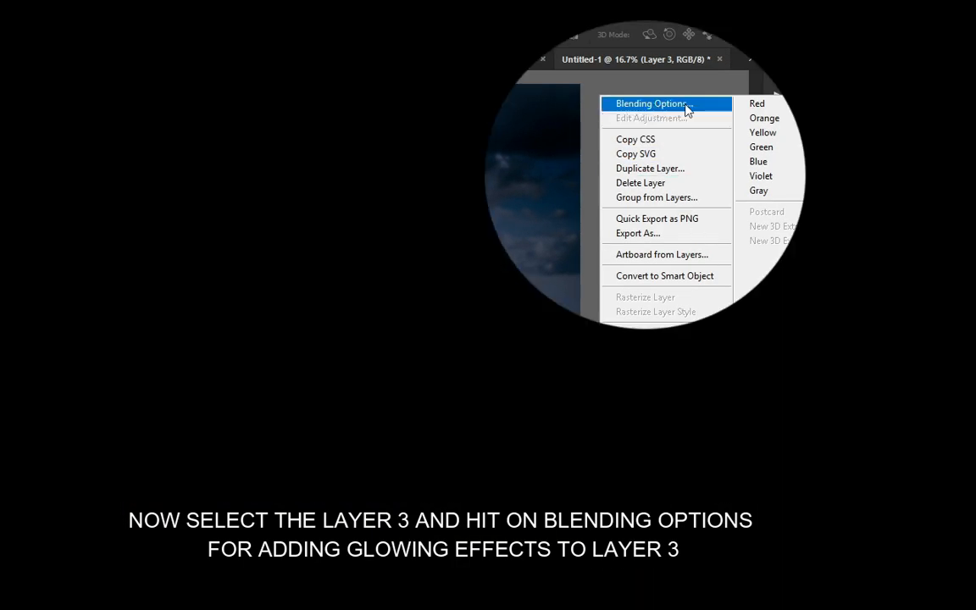
{"action": "left_click", "coordinate": [686, 105]}
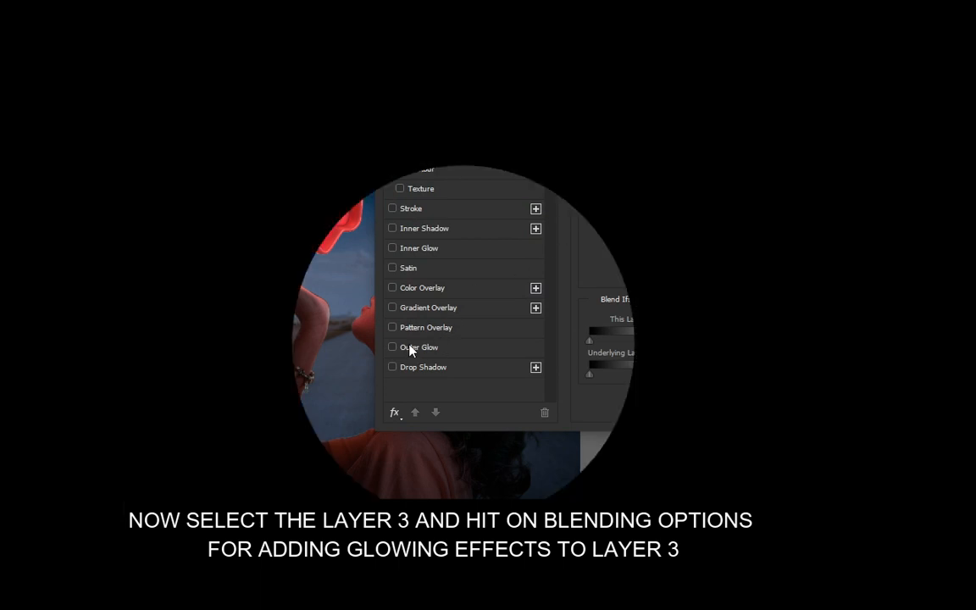
{"action": "left_click", "coordinate": [410, 347]}
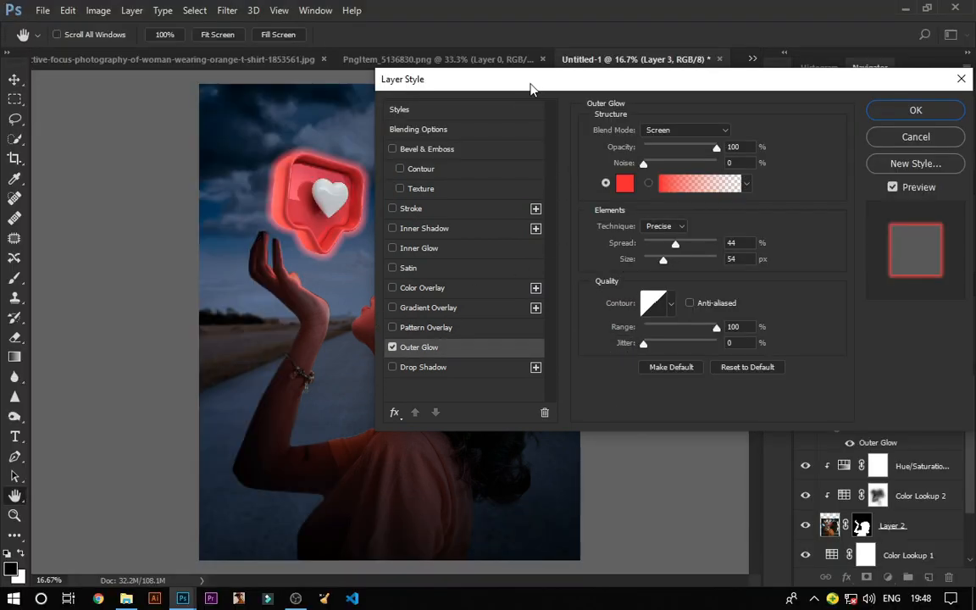
{"action": "left_click_drag", "start_coordinate": [532, 88], "coordinate": [642, 88]}
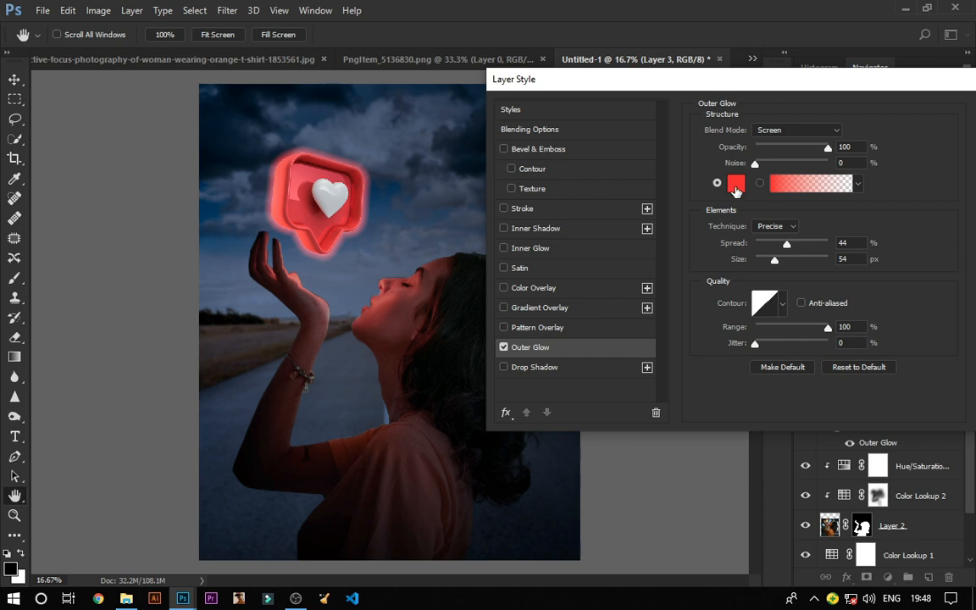
{"action": "left_click", "coordinate": [735, 186]}
{"action": "left_click", "coordinate": [285, 174]}
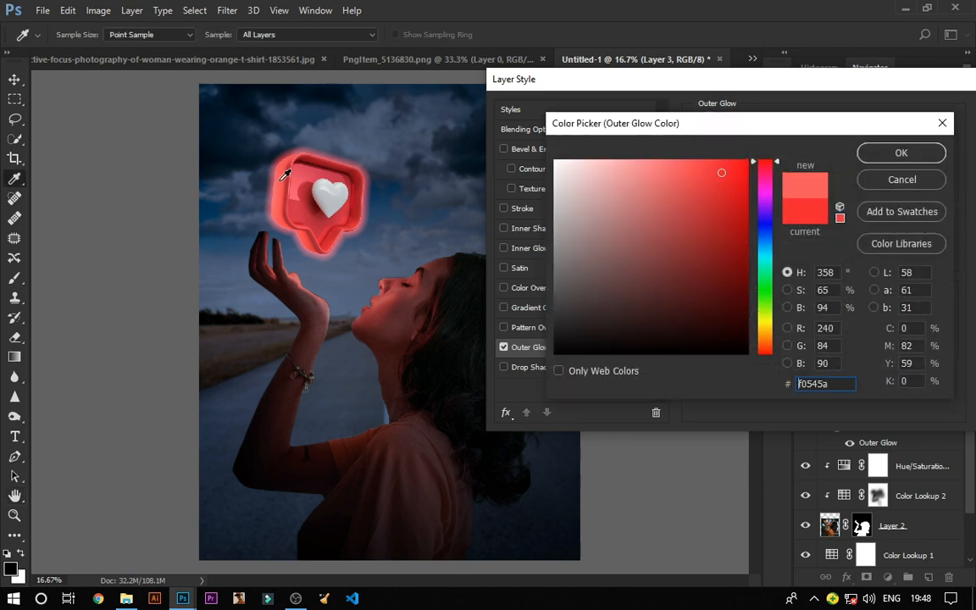
{"action": "left_click", "coordinate": [900, 152]}
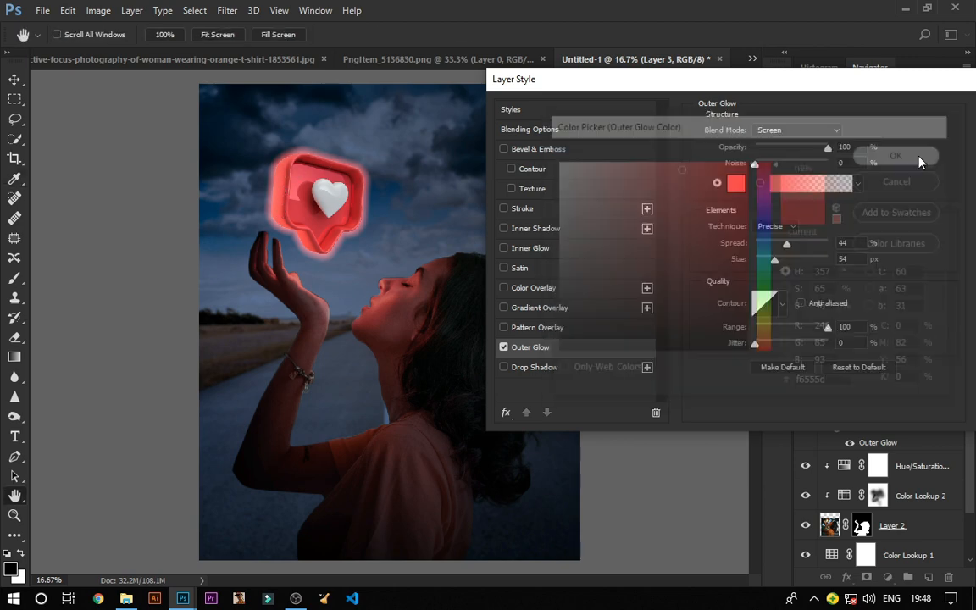
Step: Set the Outer Glow size to 250 px, spread to 43% and range to 79%, then apply the style
{"action": "mouse_move", "coordinate": [784, 243]}
{"action": "left_mouse_down"}
{"action": "mouse_move", "coordinate": [809, 246]}
{"action": "mouse_move", "coordinate": [829, 266]}
{"action": "mouse_move", "coordinate": [781, 246]}
{"action": "left_mouse_up"}
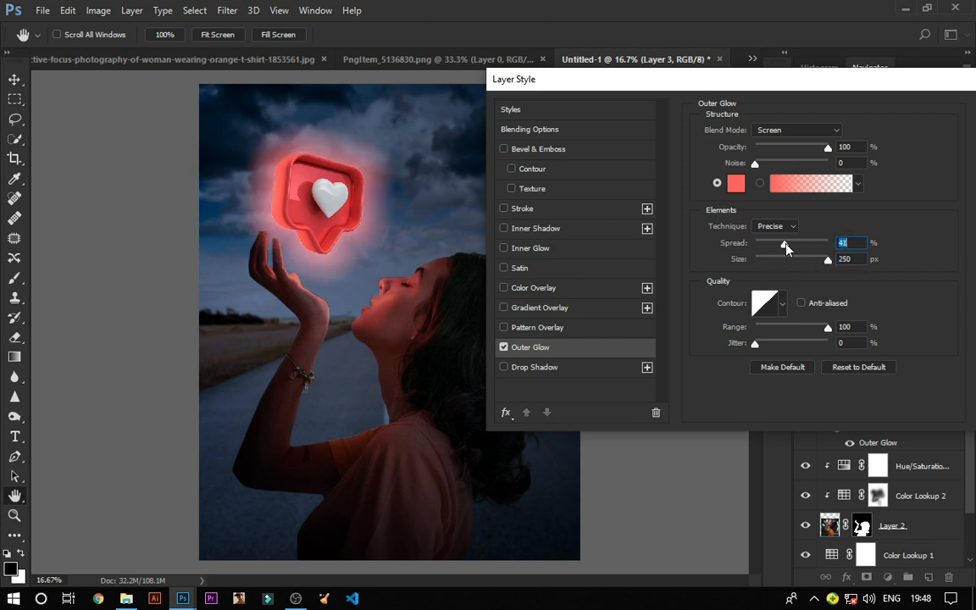
{"action": "left_click_drag", "start_coordinate": [825, 326], "coordinate": [810, 336]}
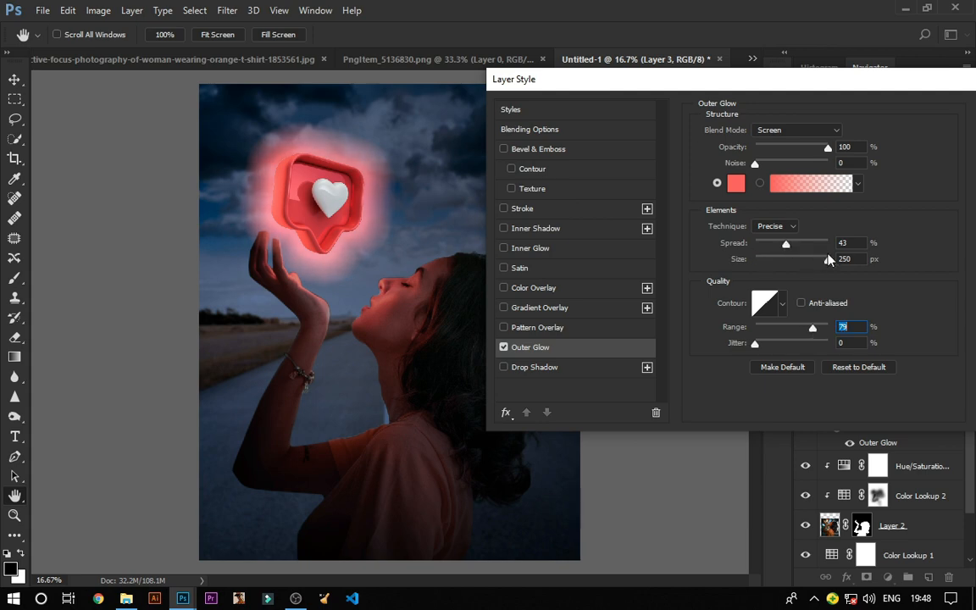
{"action": "left_click_drag", "start_coordinate": [771, 85], "coordinate": [633, 103]}
{"action": "left_click", "coordinate": [916, 131]}
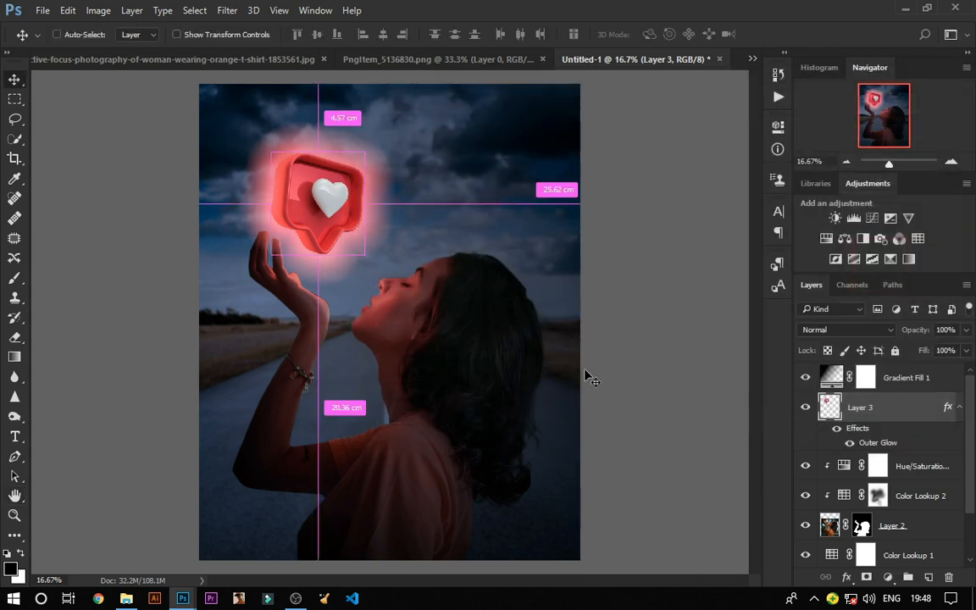
Step: Stamp all visible layers into a new merged layer at the top of the stack
{"action": "key", "text": "ctrl+minus"}
{"action": "key", "text": "ctrl+plus"}
{"action": "key", "text": "ctrl+plus"}
{"action": "key", "text": "ctrl+minus"}
{"action": "left_click", "coordinate": [881, 382]}
{"action": "key", "text": "ctrl+shift+alt+e"}
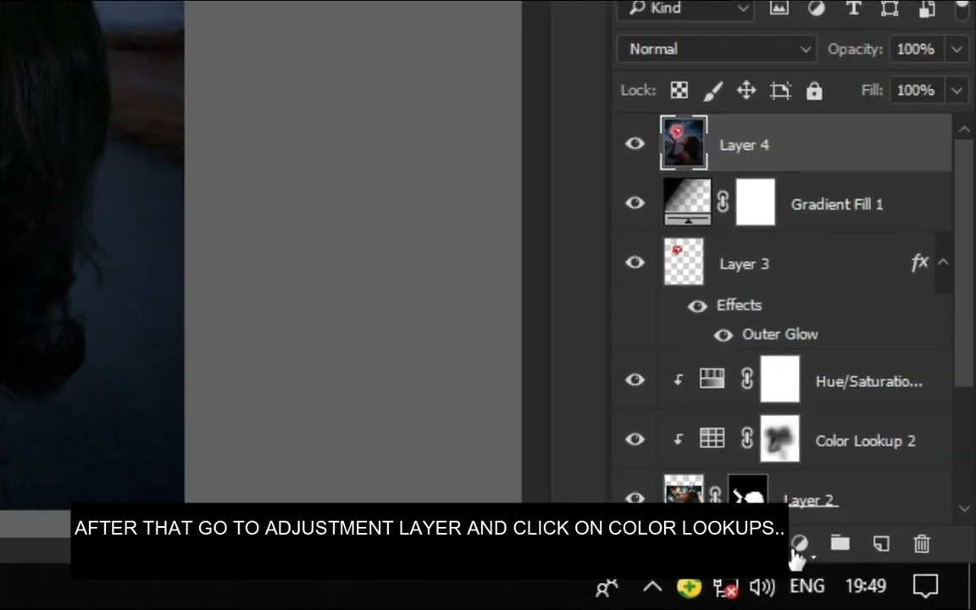
Step: Add a Color Lookup adjustment layer at the top of the stack using the DropBlues.3DL LUT
{"action": "left_click", "coordinate": [887, 577]}
{"action": "left_click", "coordinate": [697, 347]}
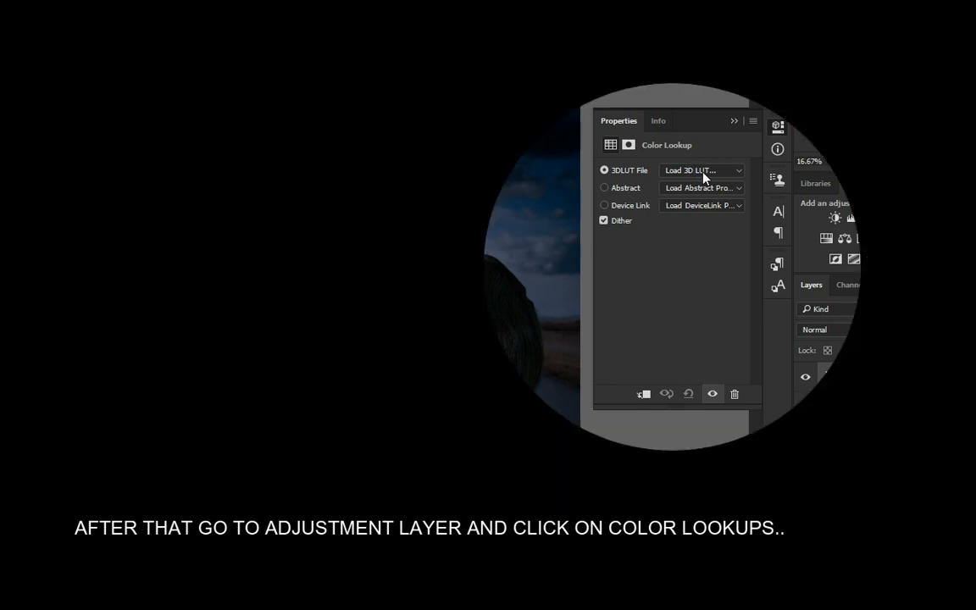
{"action": "left_click", "coordinate": [703, 172]}
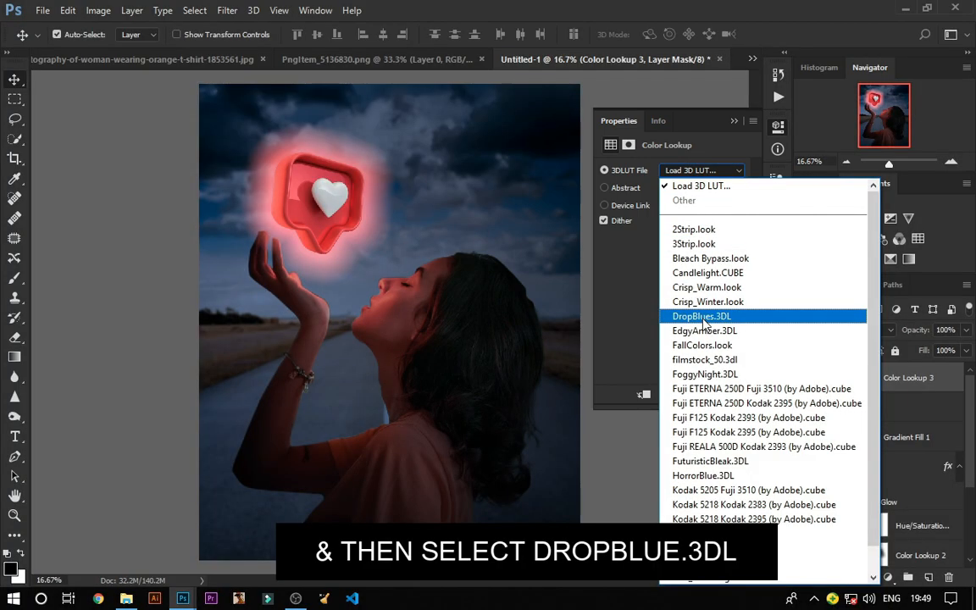
{"action": "left_click", "coordinate": [686, 319]}
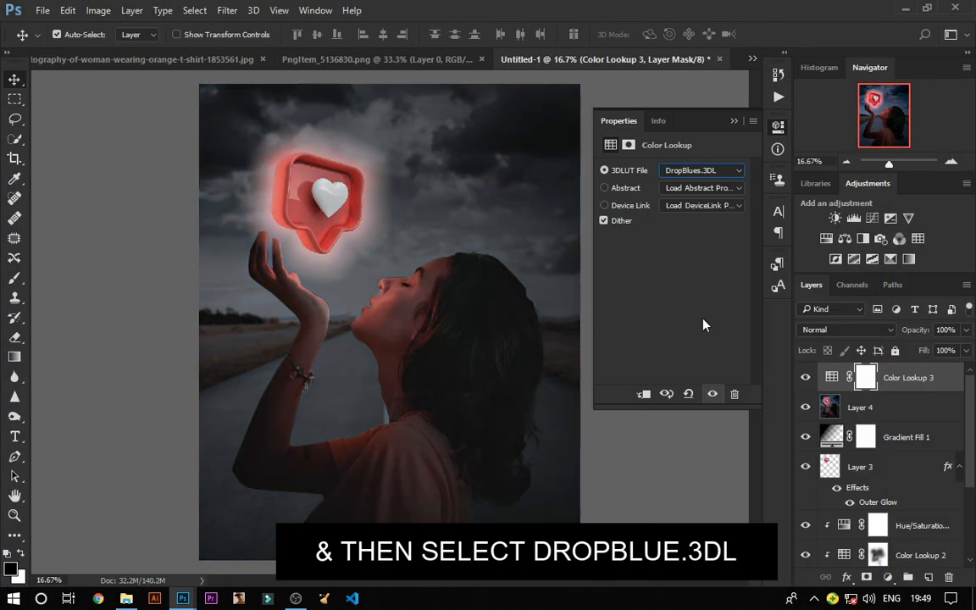
{"action": "left_click", "coordinate": [735, 123]}
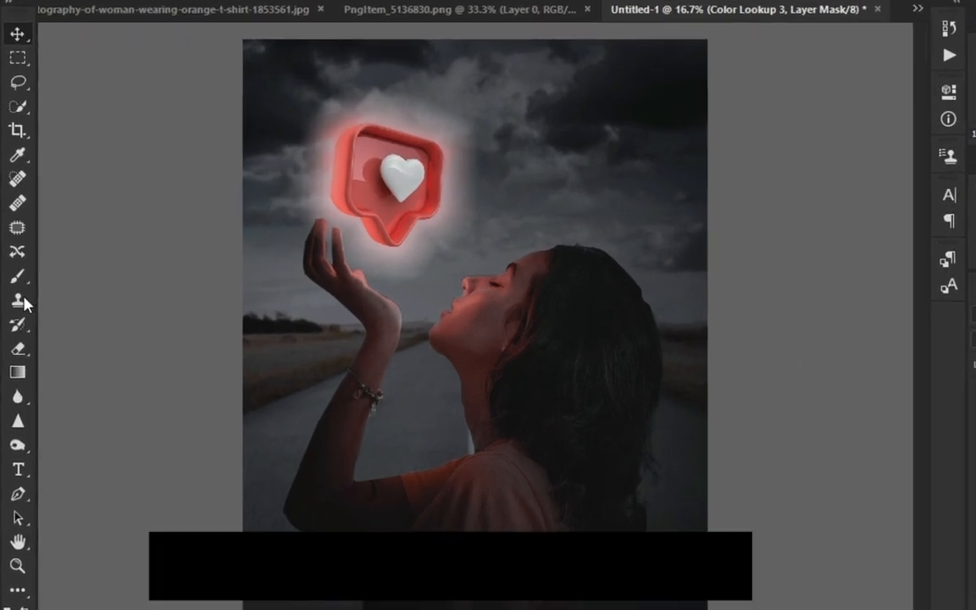
Step: Paint on the Color Lookup 3 mask with the Brush at 50% opacity, then at 30% opacity, to remove unwanted areas
{"action": "left_click", "coordinate": [15, 277]}
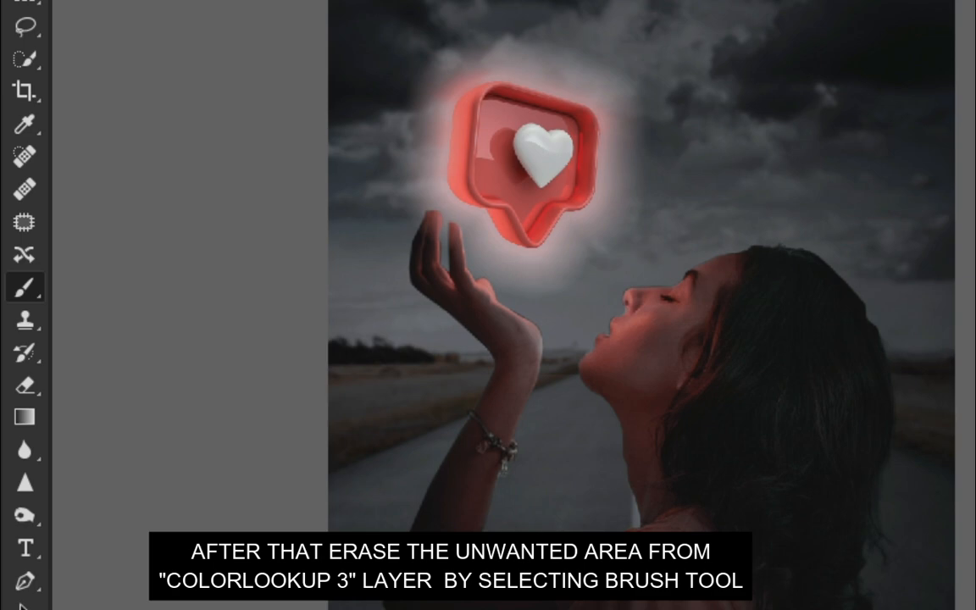
{"action": "left_click", "coordinate": [319, 35]}
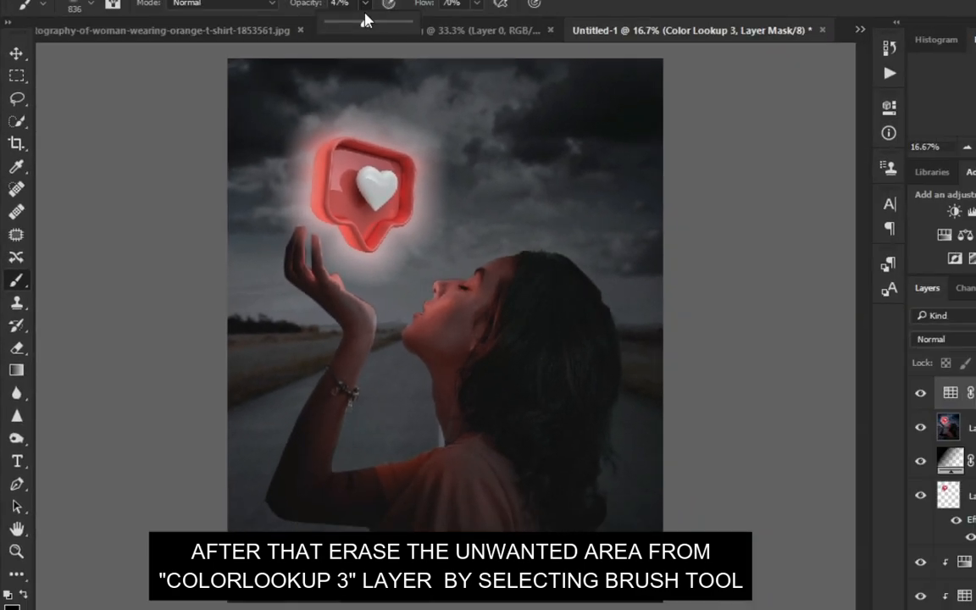
{"action": "left_click_drag", "start_coordinate": [321, 52], "coordinate": [319, 52]}
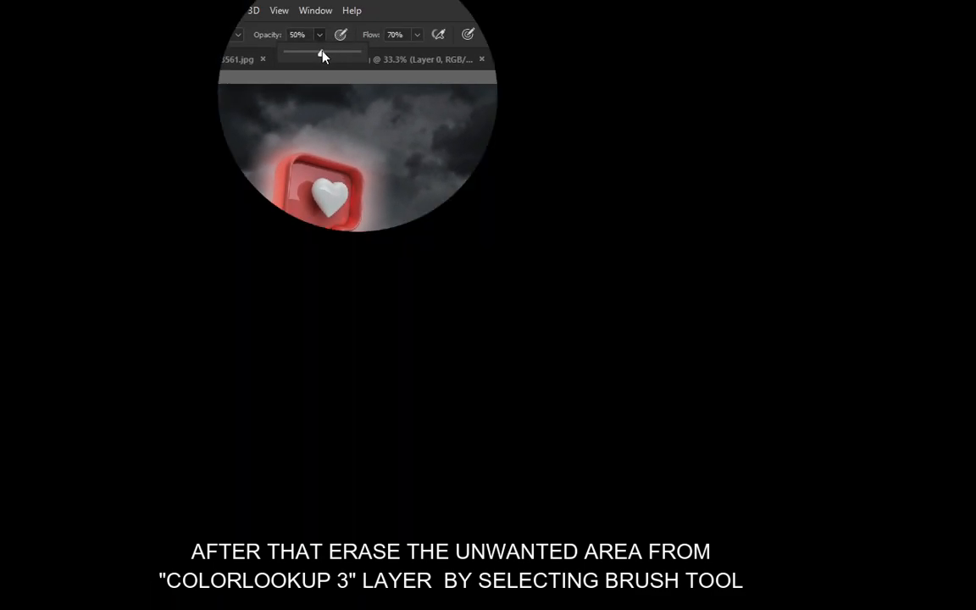
{"action": "mouse_move", "coordinate": [299, 193]}
{"action": "left_mouse_down"}
{"action": "mouse_move", "coordinate": [320, 208]}
{"action": "mouse_move", "coordinate": [285, 268]}
{"action": "mouse_move", "coordinate": [397, 335]}
{"action": "mouse_move", "coordinate": [458, 289]}
{"action": "mouse_move", "coordinate": [423, 338]}
{"action": "left_mouse_up"}
{"action": "left_click_drag", "start_coordinate": [387, 470], "coordinate": [358, 492]}
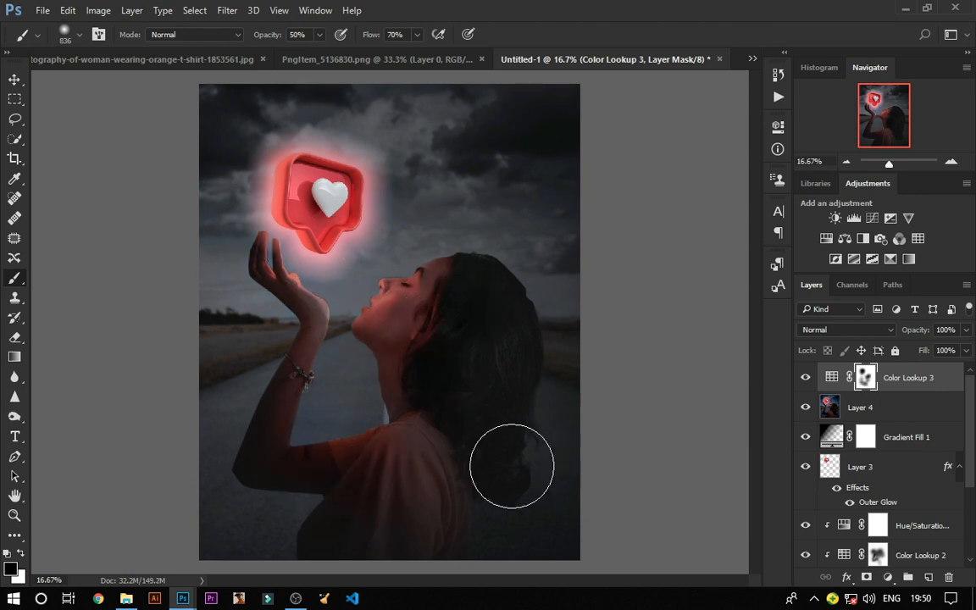
{"action": "left_click", "coordinate": [319, 36]}
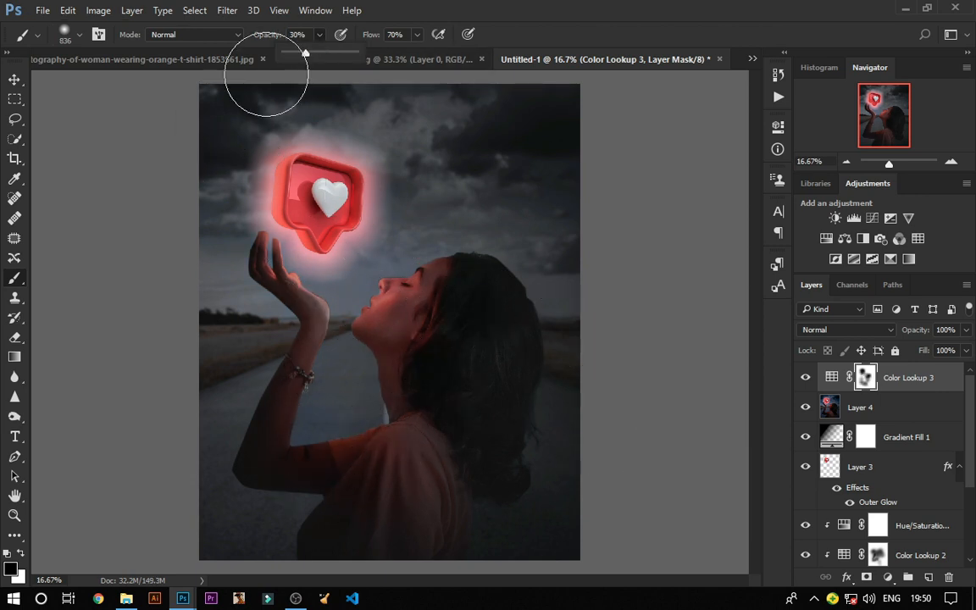
{"action": "mouse_move", "coordinate": [266, 75]}
{"action": "left_mouse_down"}
{"action": "mouse_move", "coordinate": [237, 172]}
{"action": "mouse_move", "coordinate": [169, 224]}
{"action": "mouse_move", "coordinate": [630, 178]}
{"action": "left_mouse_up"}
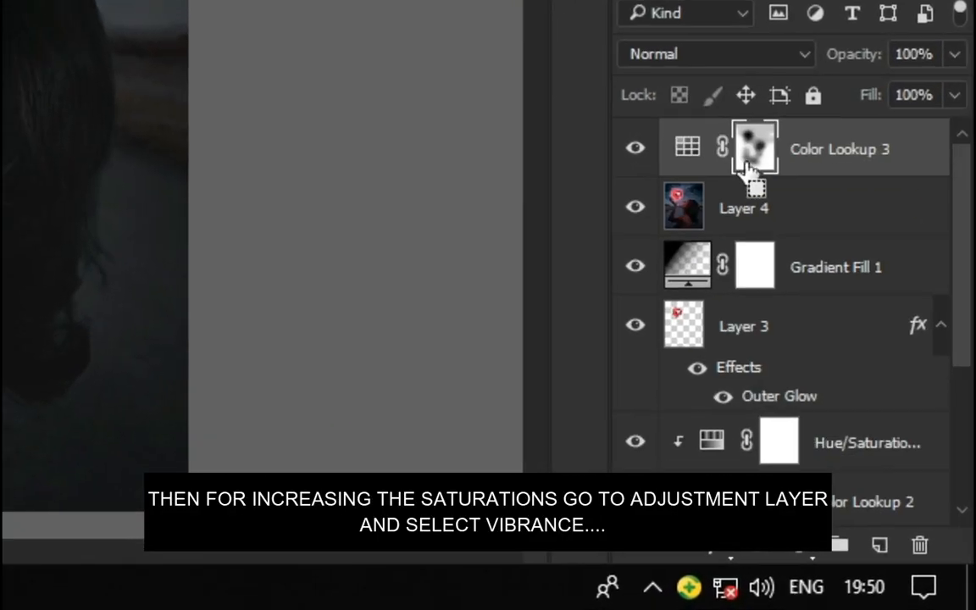
Step: Add a Vibrance adjustment layer with vibrance +58 and saturation -15
{"action": "left_click_drag", "start_coordinate": [856, 149], "coordinate": [921, 547]}
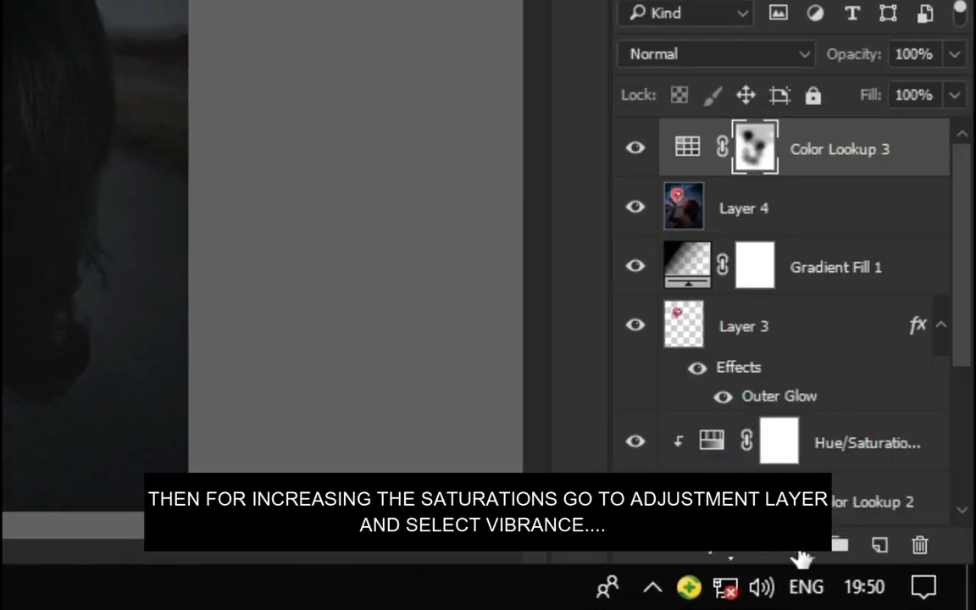
{"action": "left_click", "coordinate": [799, 548]}
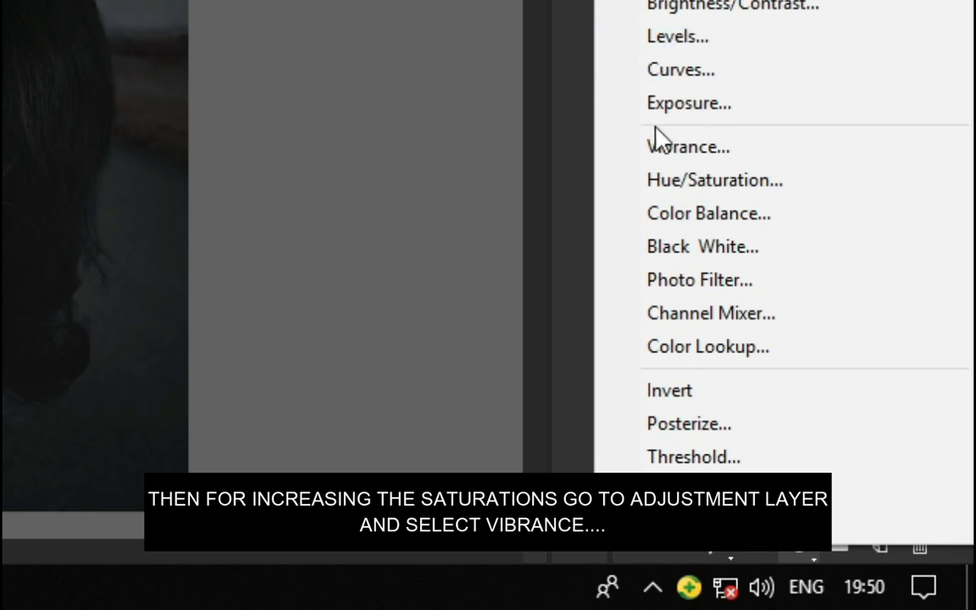
{"action": "left_click", "coordinate": [669, 146]}
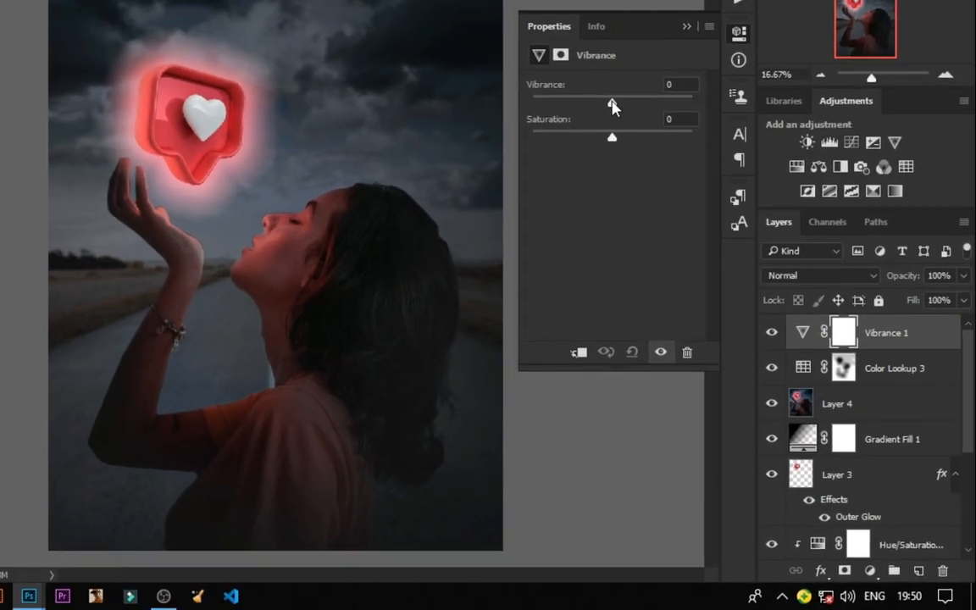
{"action": "left_click_drag", "start_coordinate": [611, 105], "coordinate": [641, 102]}
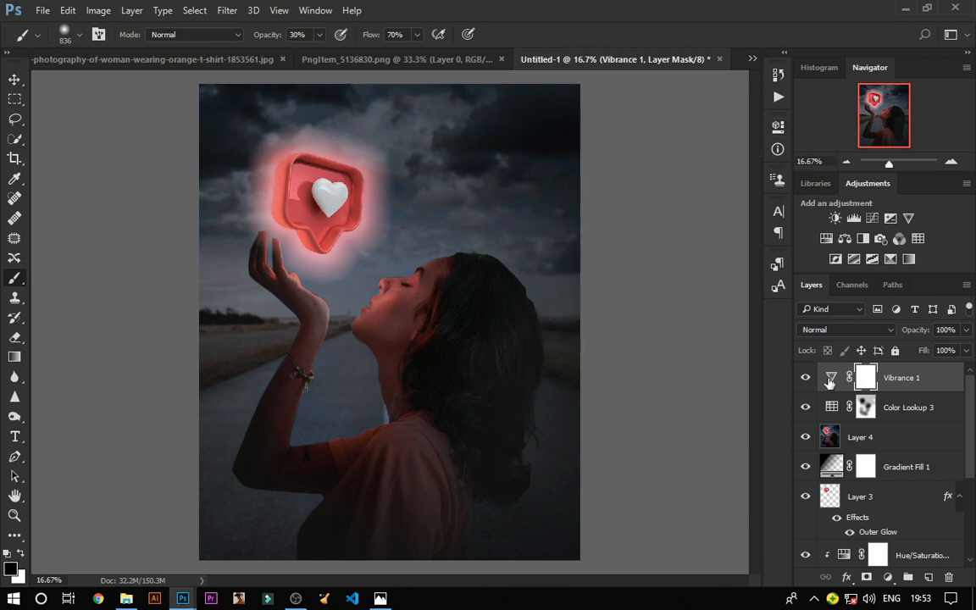
{"action": "double_click", "coordinate": [830, 381]}
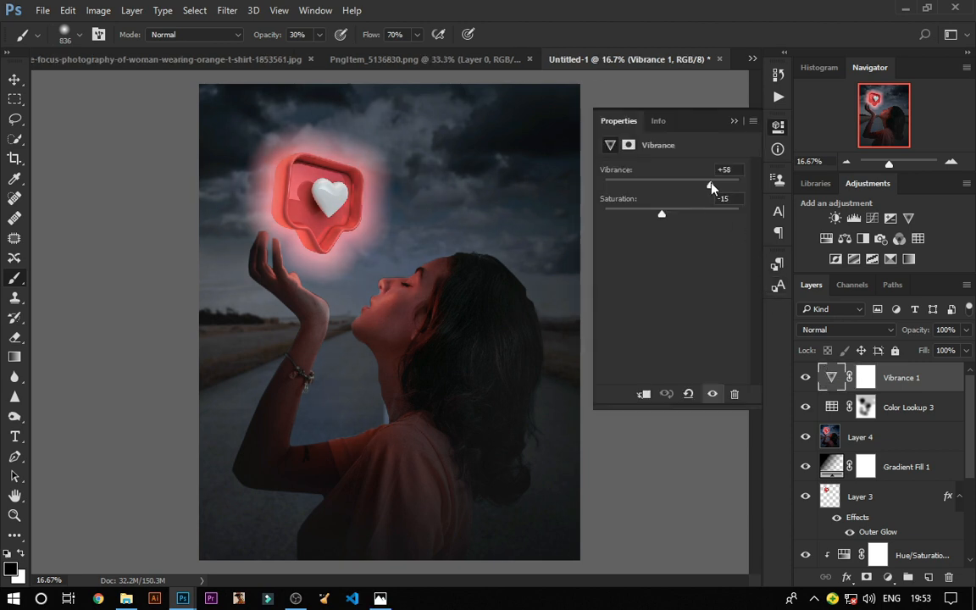
{"action": "left_click", "coordinate": [733, 121]}
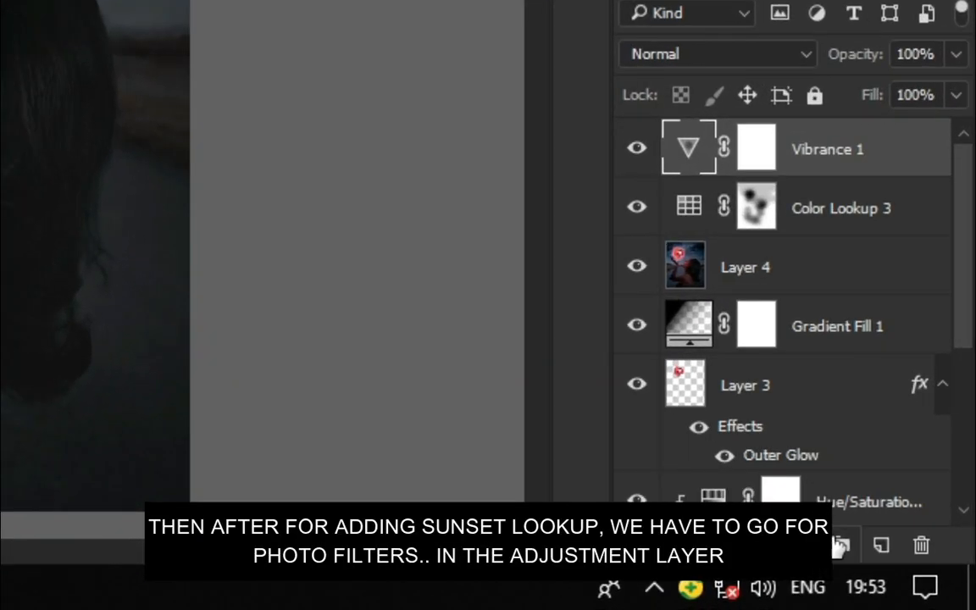
Step: Add a Photo Filter adjustment layer using Warming Filter (85) at 39% density
{"action": "left_click", "coordinate": [886, 576]}
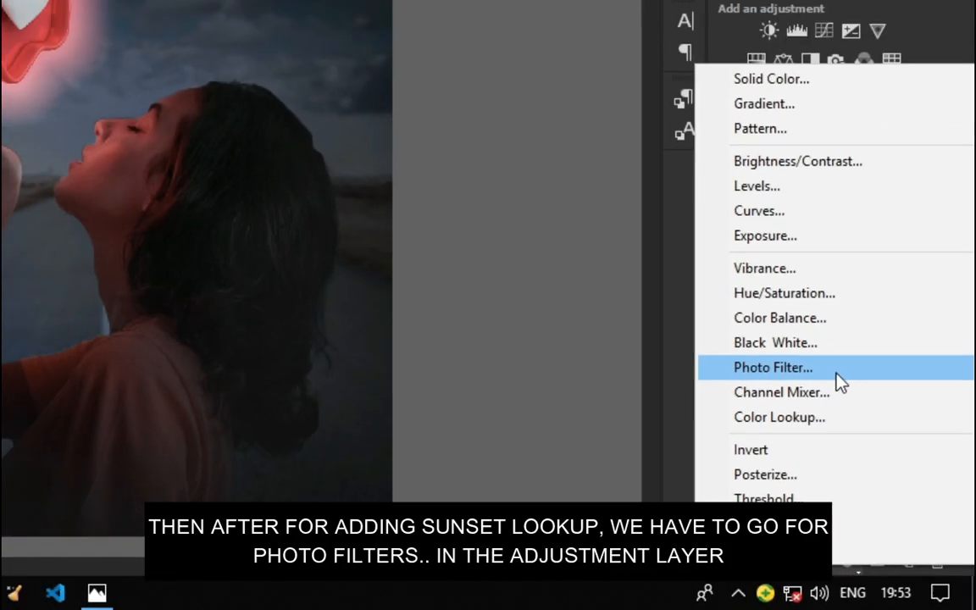
{"action": "left_click", "coordinate": [696, 286]}
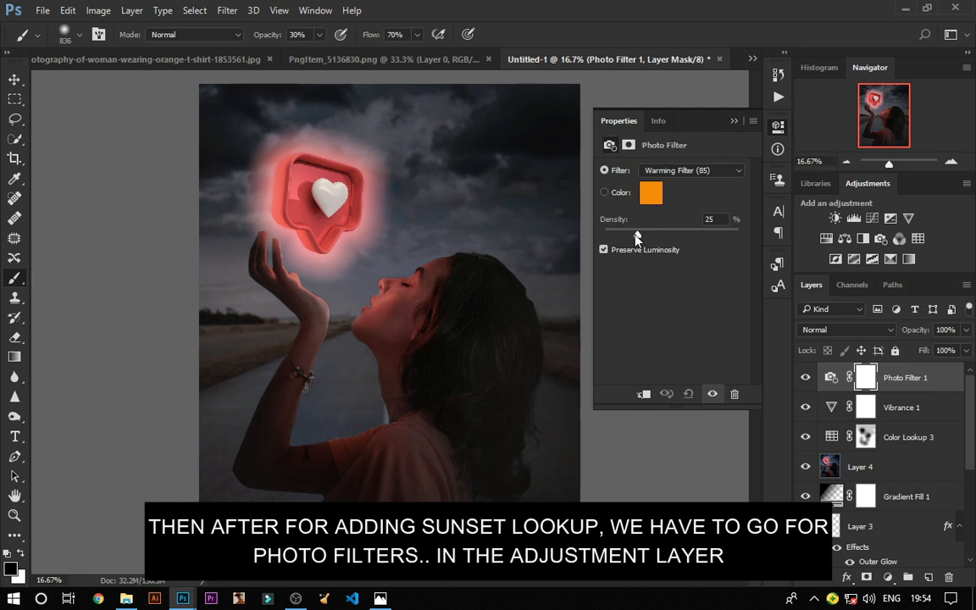
{"action": "left_click_drag", "start_coordinate": [637, 235], "coordinate": [660, 236]}
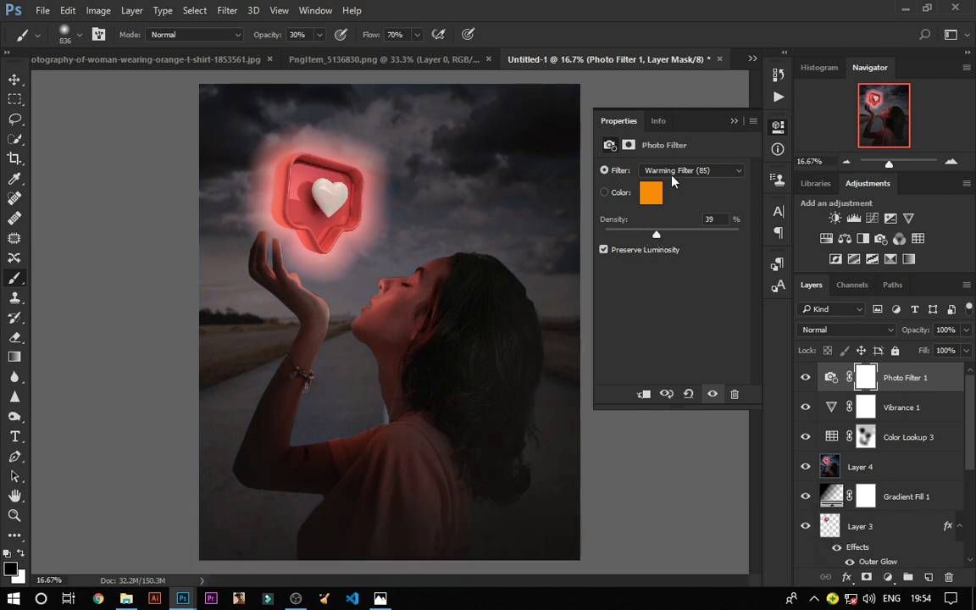
{"action": "left_click", "coordinate": [733, 122]}
Step: Stamp the visible layers into a new layer and in Camera Raw Filter set tint +3, exposure +0.40, contrast +11, highlights +27, shadows -27, blacks +13
{"action": "key", "text": "ctrl+shift+alt+e"}
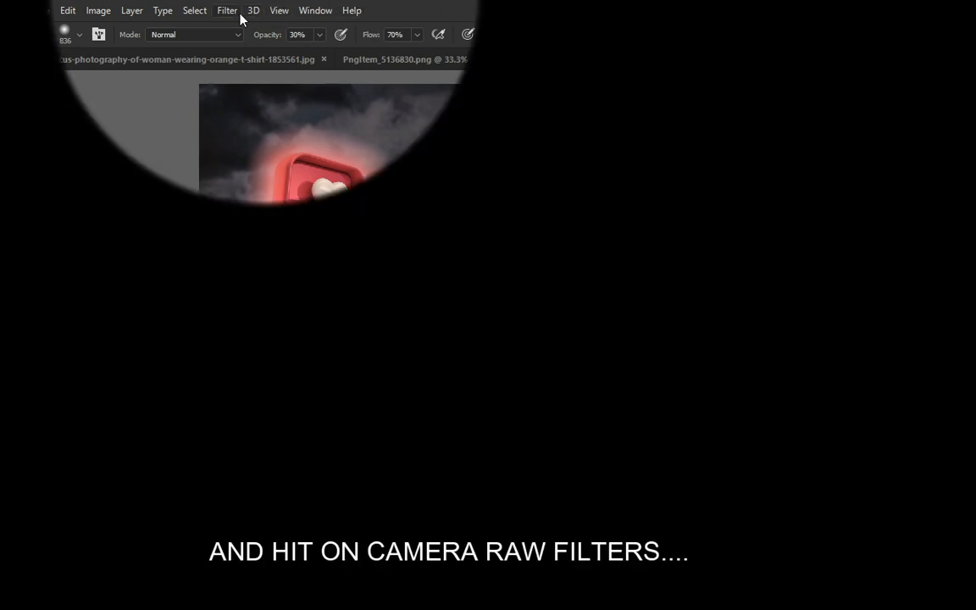
{"action": "left_click", "coordinate": [230, 11]}
{"action": "left_click", "coordinate": [315, 99]}
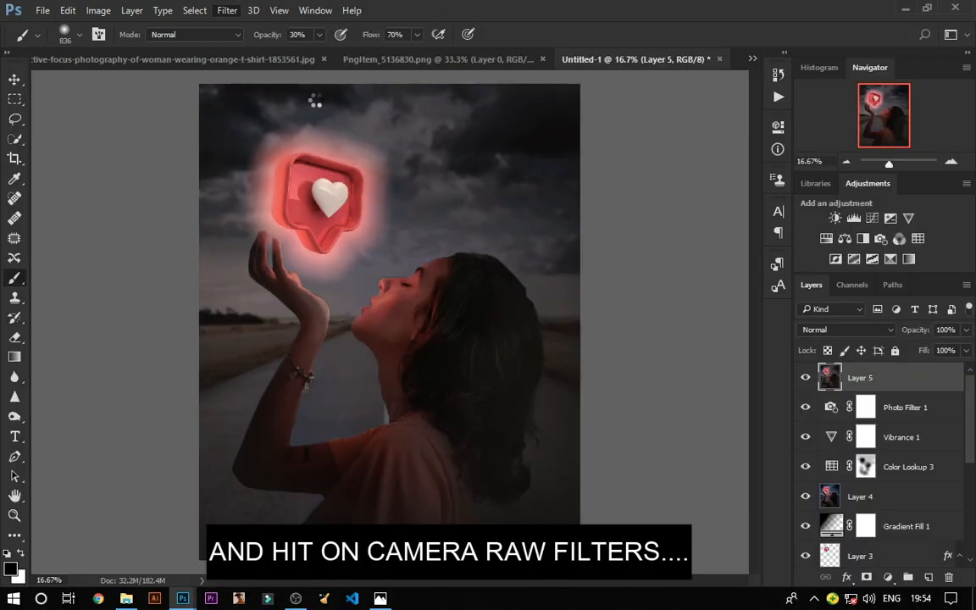
{"action": "left_click_drag", "start_coordinate": [811, 267], "coordinate": [807, 294]}
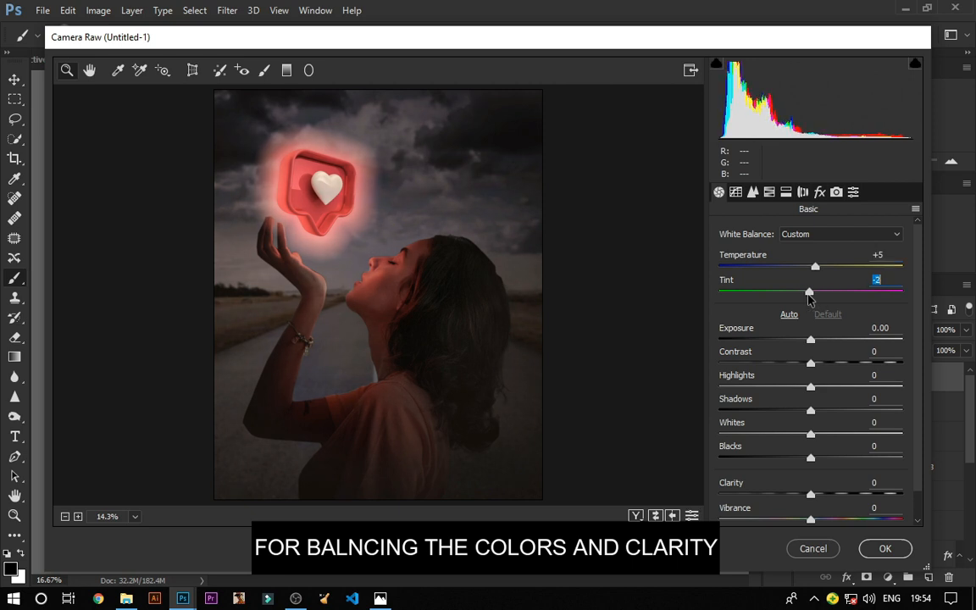
{"action": "left_click_drag", "start_coordinate": [811, 341], "coordinate": [822, 363]}
{"action": "left_click_drag", "start_coordinate": [811, 388], "coordinate": [785, 411]}
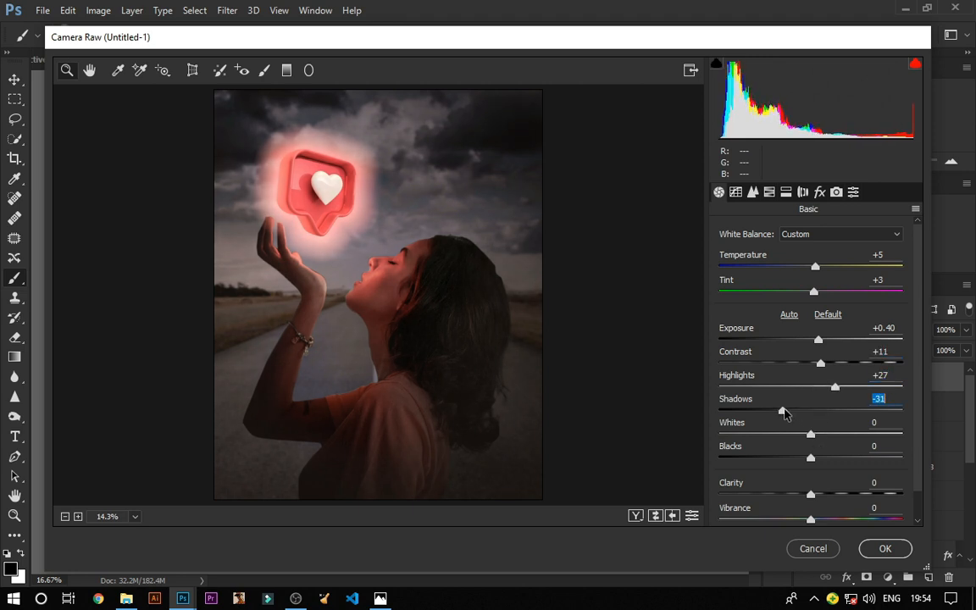
{"action": "mouse_move", "coordinate": [811, 459]}
{"action": "left_mouse_down"}
{"action": "mouse_move", "coordinate": [828, 444]}
{"action": "mouse_move", "coordinate": [820, 477]}
{"action": "mouse_move", "coordinate": [839, 459]}
{"action": "mouse_move", "coordinate": [822, 473]}
{"action": "mouse_move", "coordinate": [841, 477]}
{"action": "mouse_move", "coordinate": [822, 460]}
{"action": "left_mouse_up"}
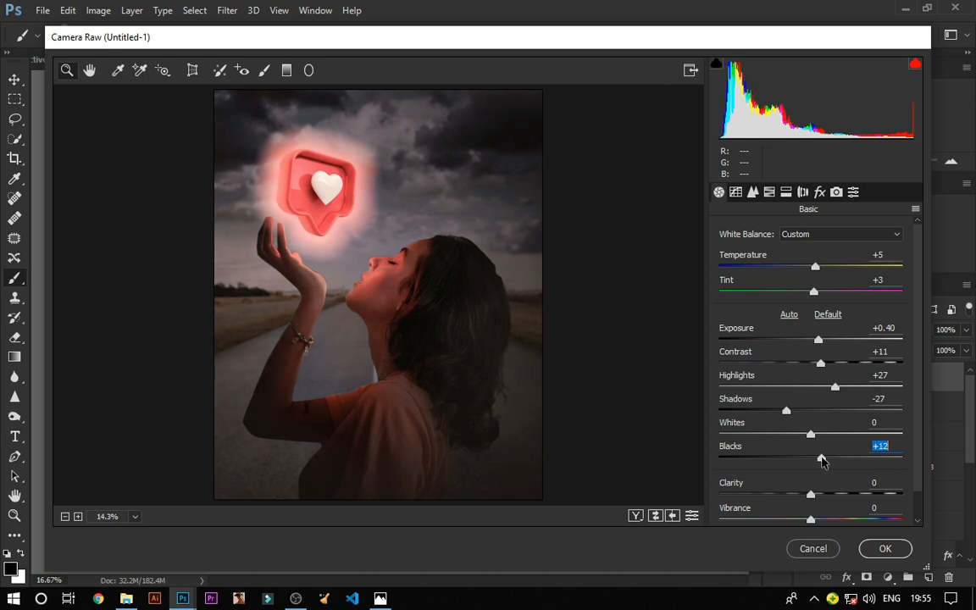
Step: Set Camera Raw clarity to +39, vibrance to +11 and saturation to +15, then apply the filter
{"action": "mouse_move", "coordinate": [811, 498]}
{"action": "left_mouse_down"}
{"action": "mouse_move", "coordinate": [846, 498]}
{"action": "mouse_move", "coordinate": [801, 514]}
{"action": "mouse_move", "coordinate": [831, 520]}
{"action": "mouse_move", "coordinate": [819, 491]}
{"action": "left_mouse_up"}
{"action": "scroll", "coordinate": [841, 506], "scroll_direction": "down", "scroll_amount": 1}
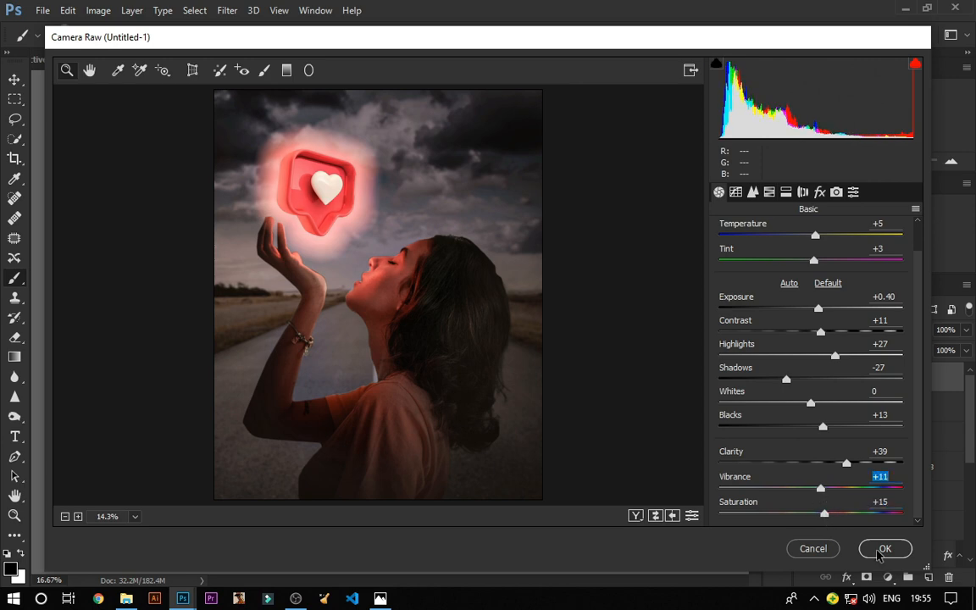
{"action": "left_click", "coordinate": [883, 549]}
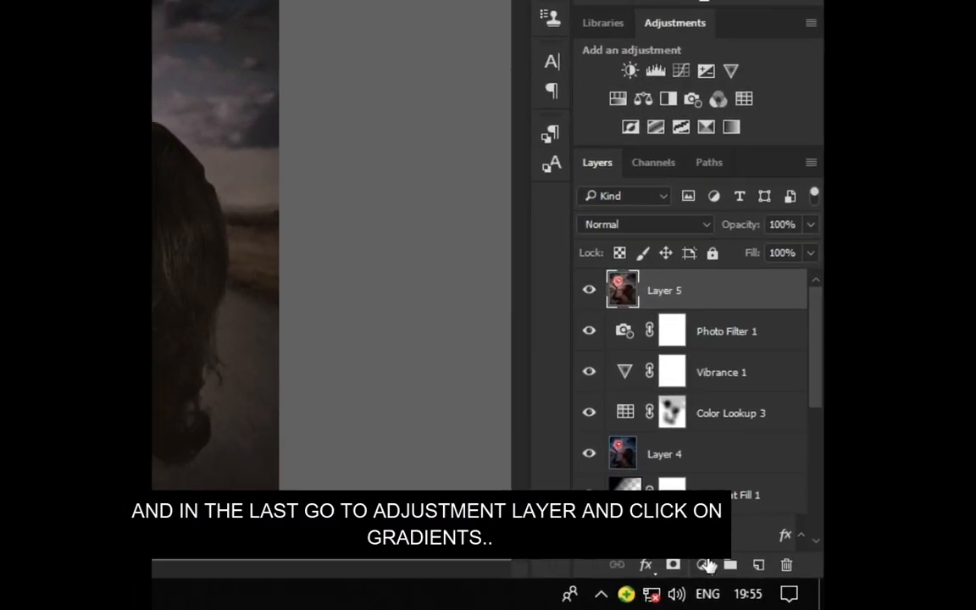
Step: Add a reversed radial Gradient Fill layer at 385% scale as a vignette
{"action": "left_click", "coordinate": [826, 573]}
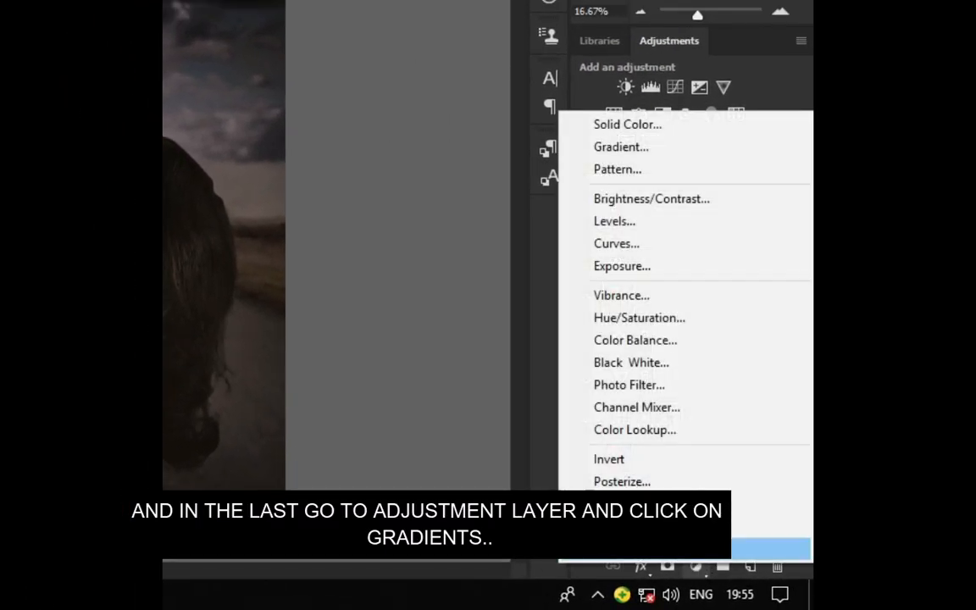
{"action": "left_click", "coordinate": [637, 150]}
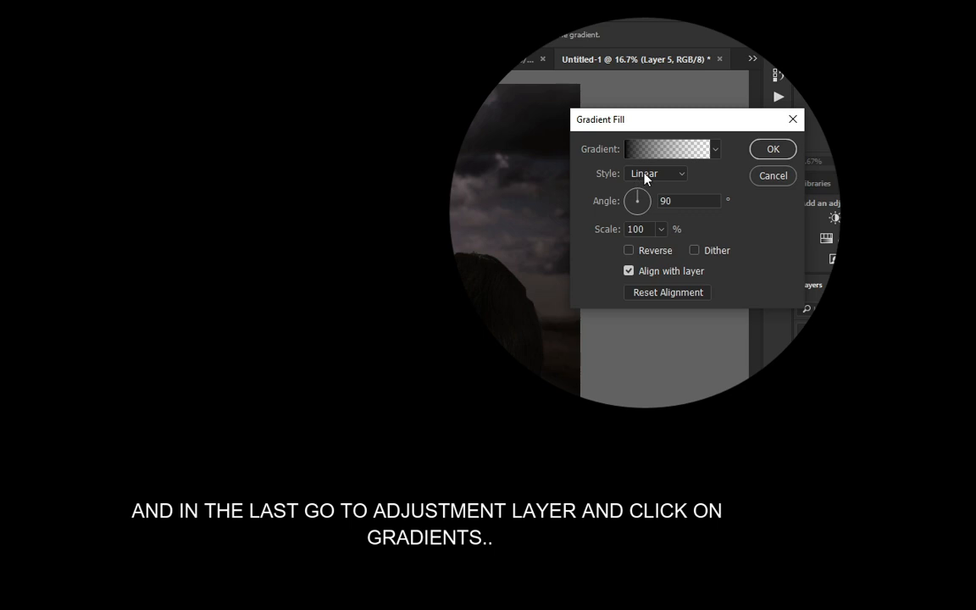
{"action": "left_click", "coordinate": [643, 174]}
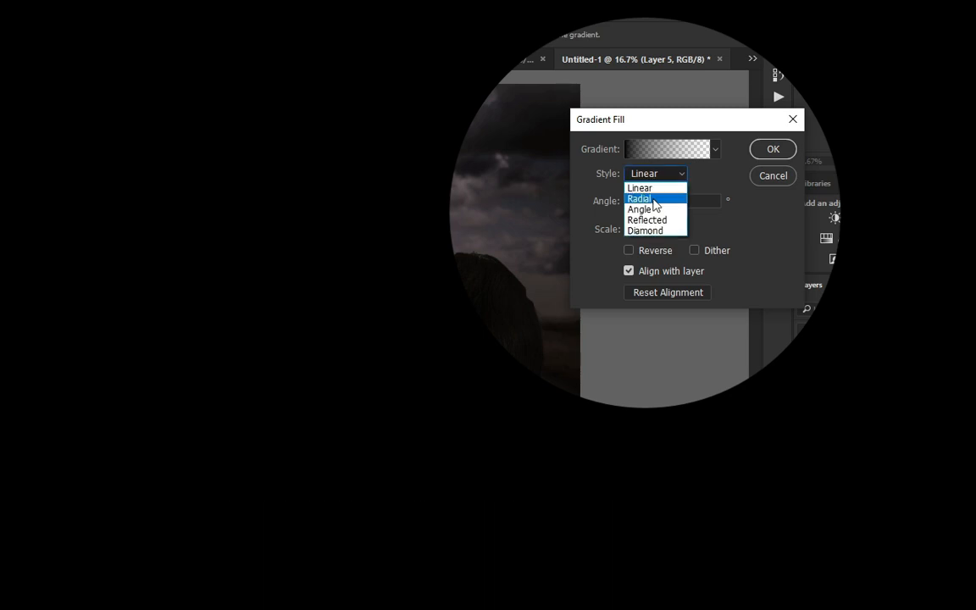
{"action": "left_click", "coordinate": [643, 198]}
{"action": "left_click", "coordinate": [629, 251]}
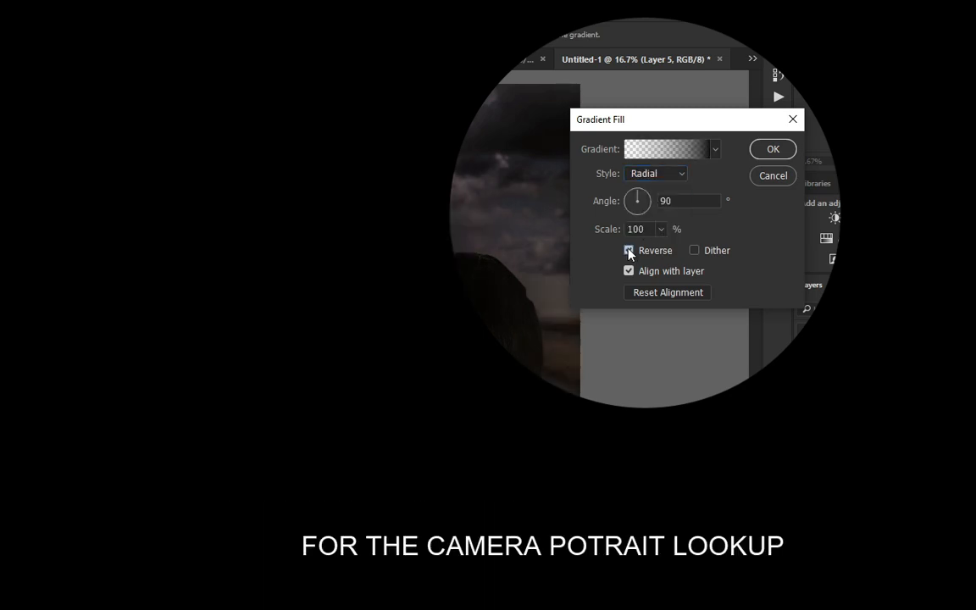
{"action": "left_click", "coordinate": [660, 229]}
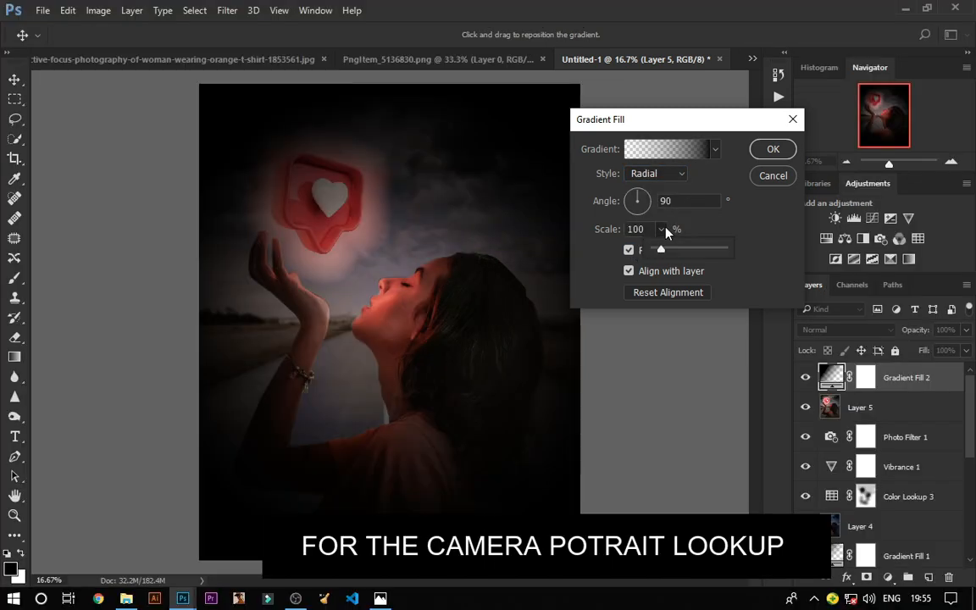
{"action": "left_click_drag", "start_coordinate": [659, 250], "coordinate": [680, 253]}
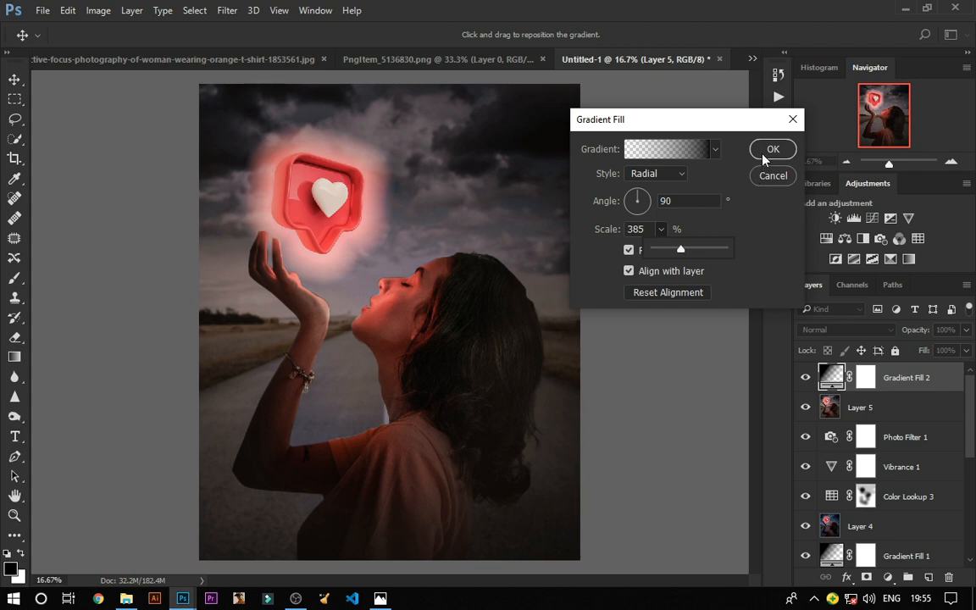
{"action": "left_click", "coordinate": [769, 152]}
Step: Toggle the Gradient Fill 2 layer's visibility to compare the vignette
{"action": "key", "text": "b"}
{"action": "left_click", "coordinate": [807, 378]}
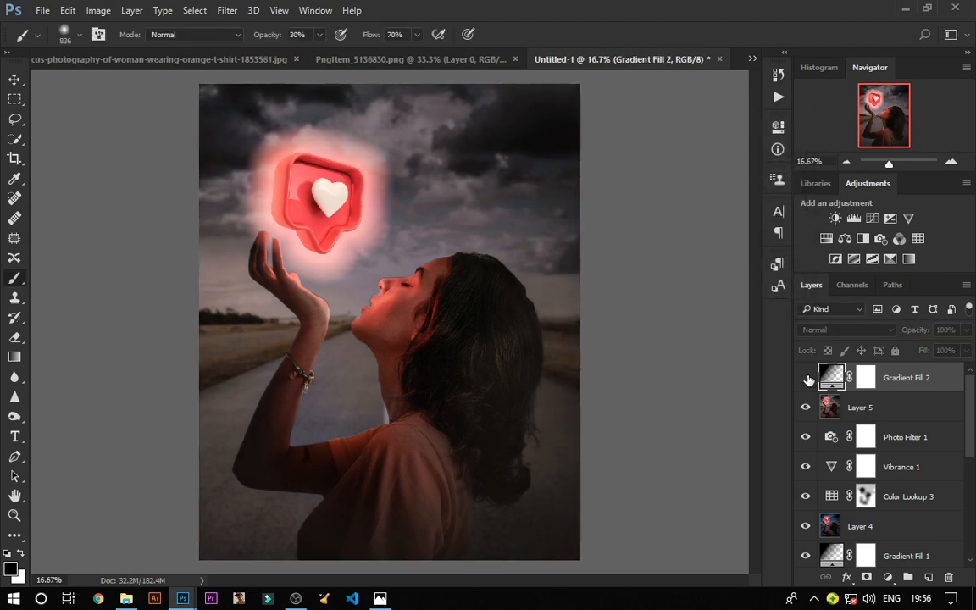
{"action": "left_click", "coordinate": [807, 379]}
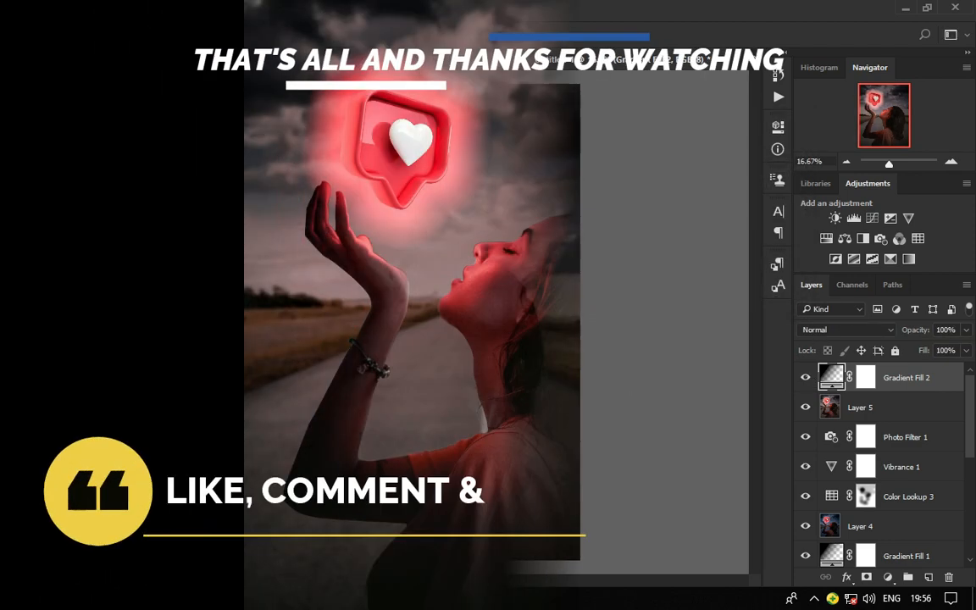